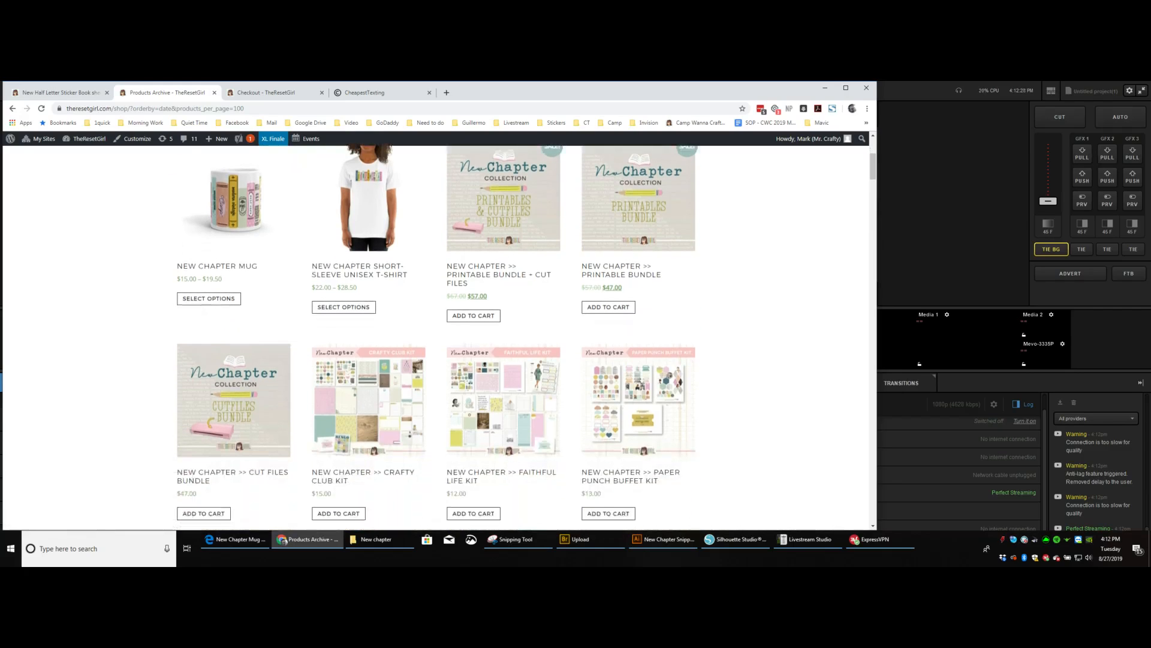
Open the completed order's checkout page and download the New Chapter cut files.
{"action": "scroll", "coordinate": [432, 336], "scroll_direction": "up", "scroll_amount": 2}
{"action": "scroll", "coordinate": [431, 336], "scroll_direction": "down", "scroll_amount": 2}
{"action": "scroll", "coordinate": [503, 240], "scroll_direction": "up", "scroll_amount": 2}
{"action": "scroll", "coordinate": [504, 240], "scroll_direction": "down", "scroll_amount": 2}
{"action": "scroll", "coordinate": [436, 335], "scroll_direction": "up", "scroll_amount": 2}
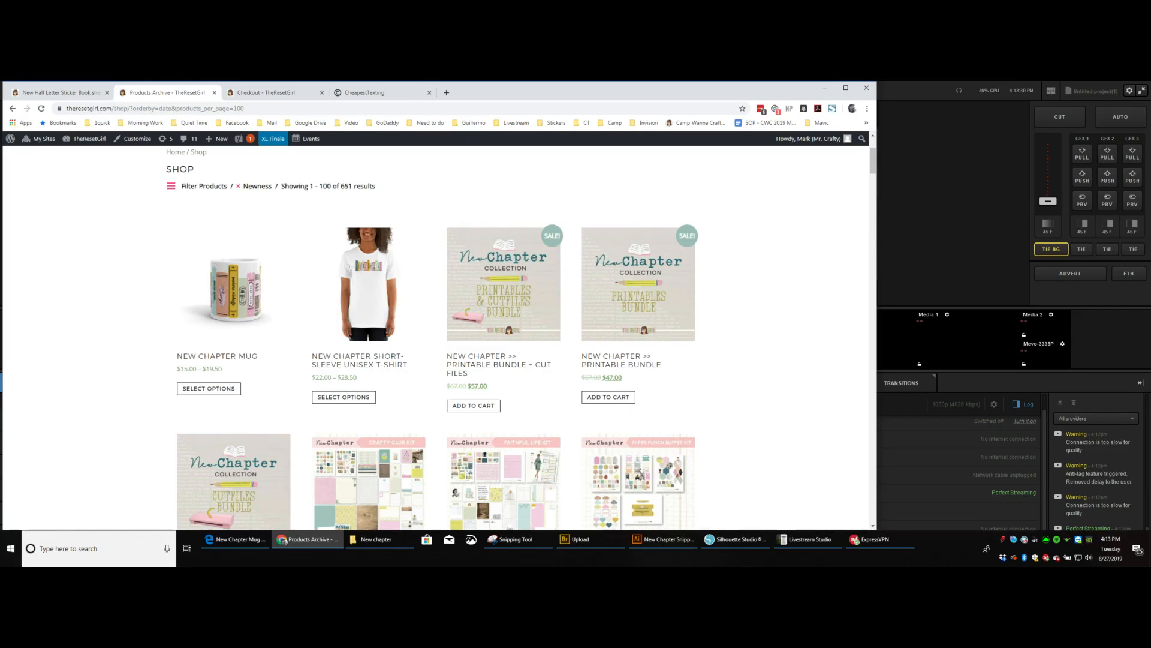
{"action": "left_click", "coordinate": [281, 92]}
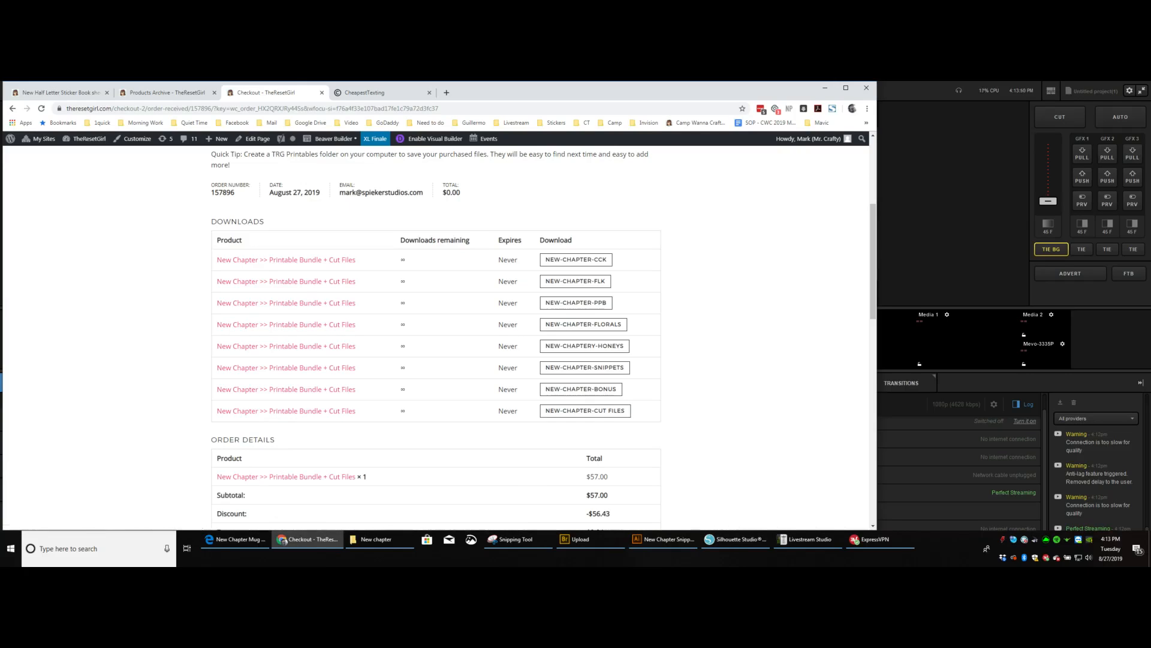
{"action": "left_click", "coordinate": [576, 260]}
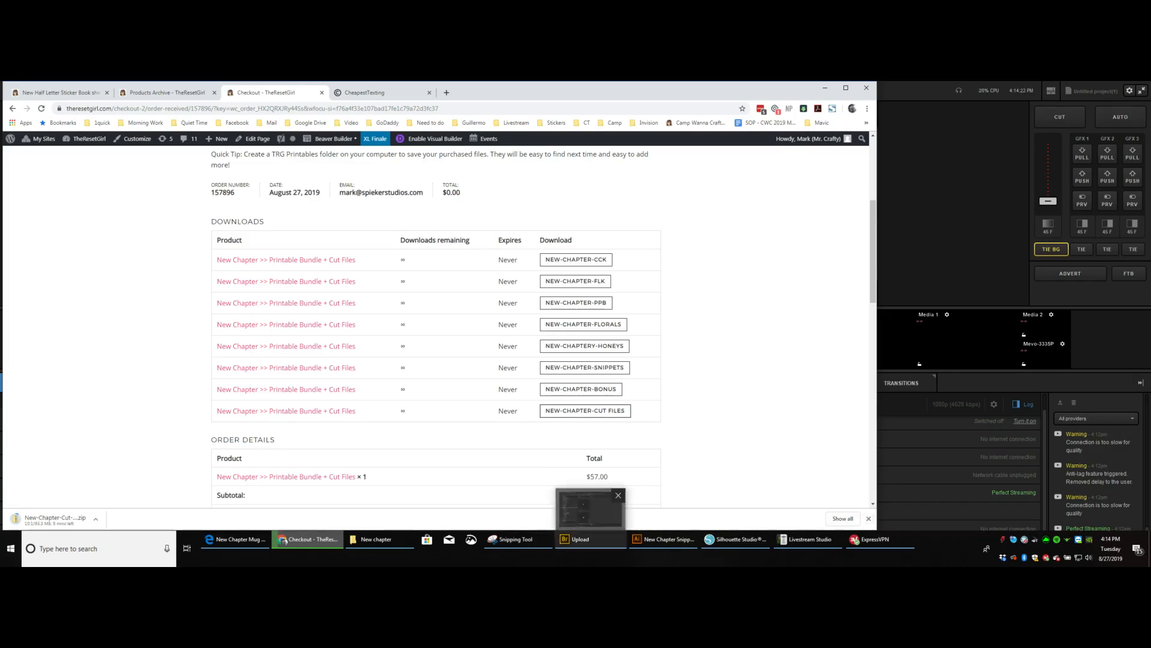
Copy New Chapter - Cut Files V3.zip from the 20 Cutlines Upload folder in Dropbox to the New chapter folder on the Desktop.
{"action": "left_click", "coordinate": [376, 539]}
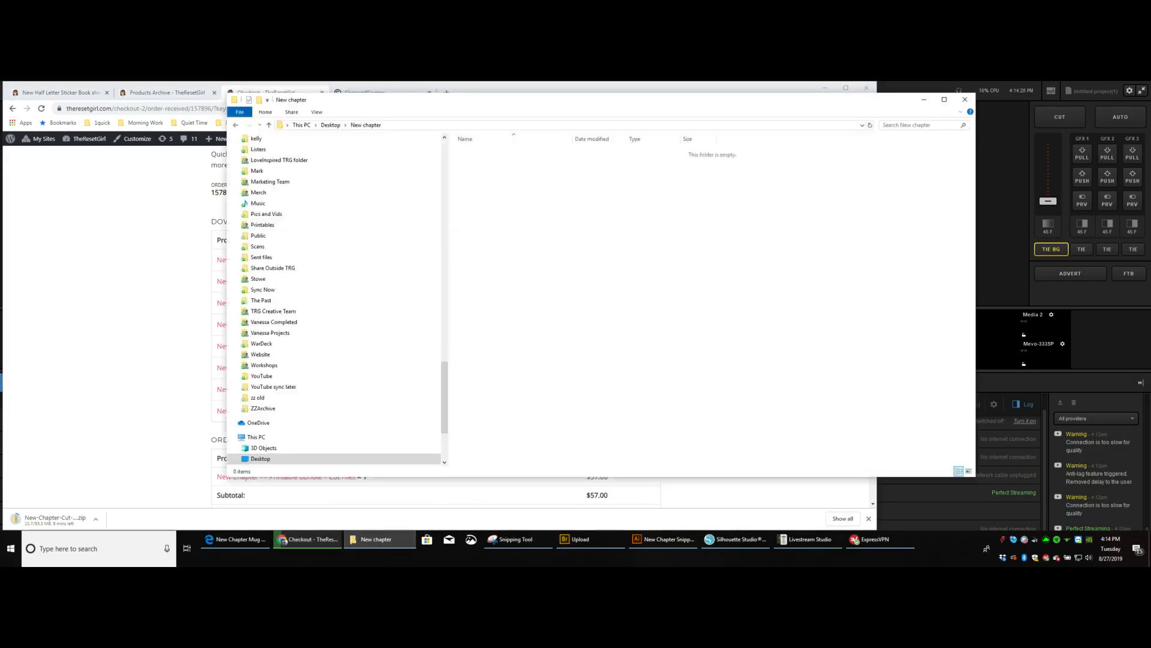
{"action": "left_click_drag", "start_coordinate": [444, 397], "coordinate": [444, 256]}
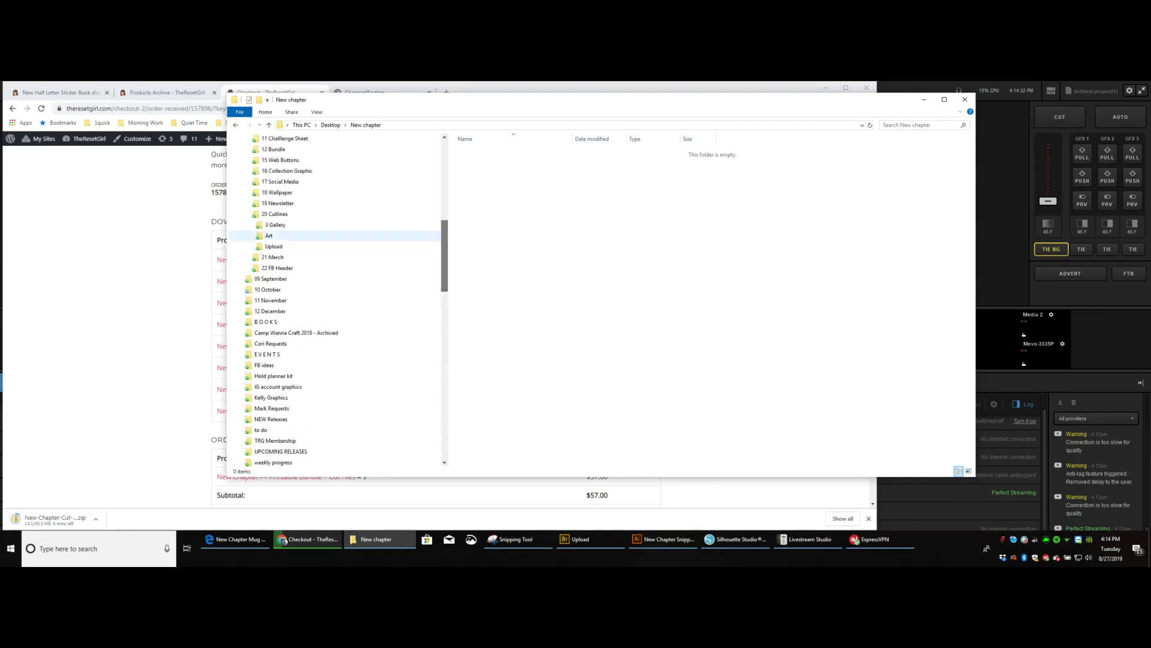
{"action": "left_click", "coordinate": [274, 246]}
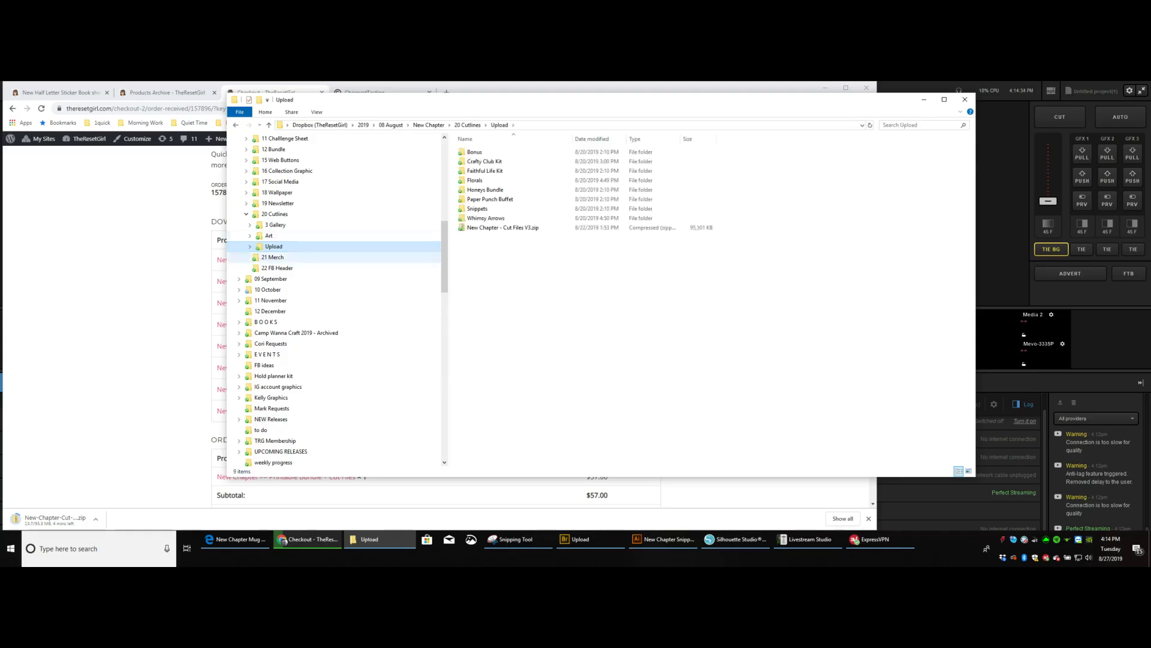
{"action": "right_click", "coordinate": [485, 228]}
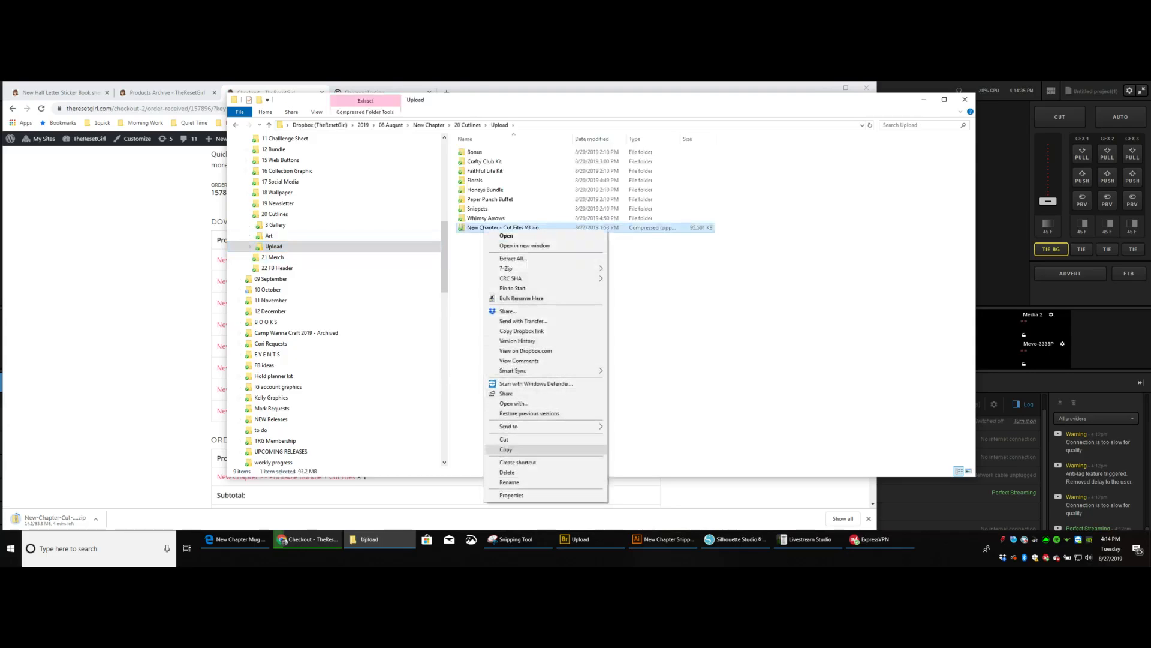
{"action": "left_click", "coordinate": [506, 449]}
{"action": "scroll", "coordinate": [270, 311], "scroll_direction": "down", "scroll_amount": 15}
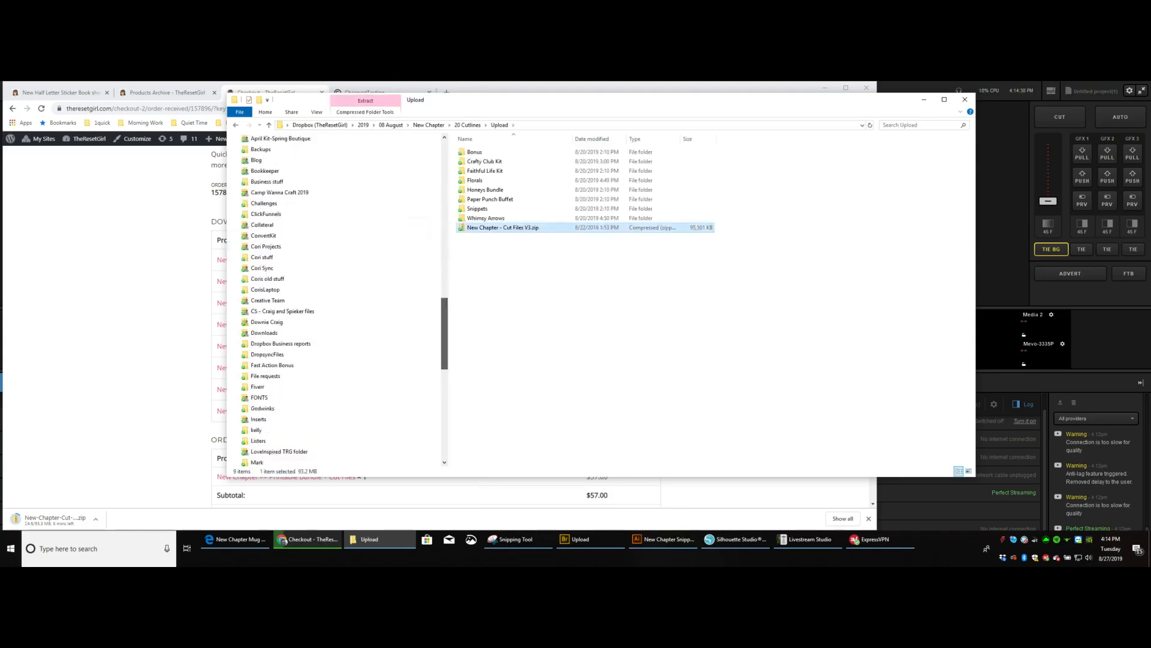
{"action": "left_click", "coordinate": [236, 125]}
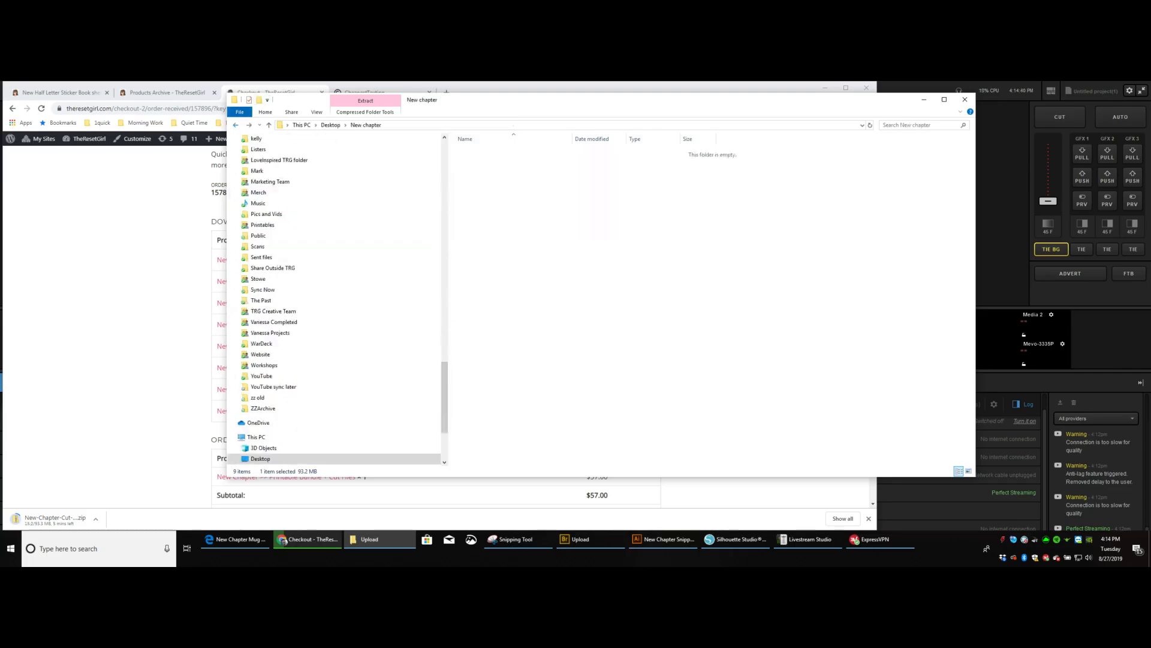
{"action": "right_click", "coordinate": [617, 244]}
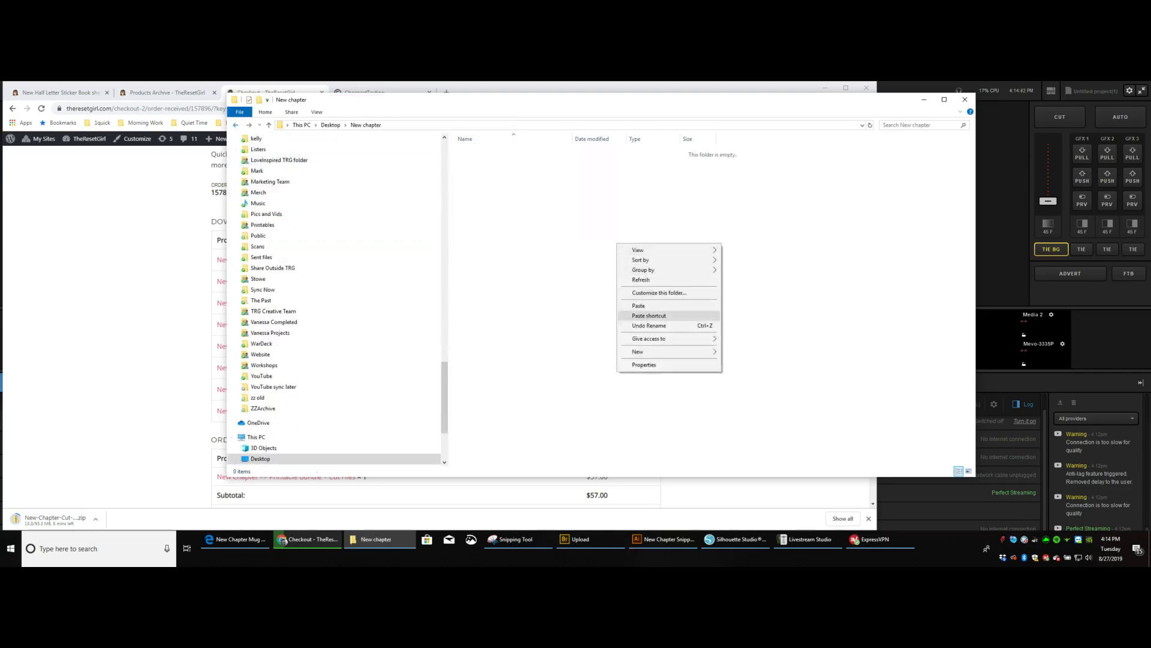
{"action": "left_click", "coordinate": [659, 306]}
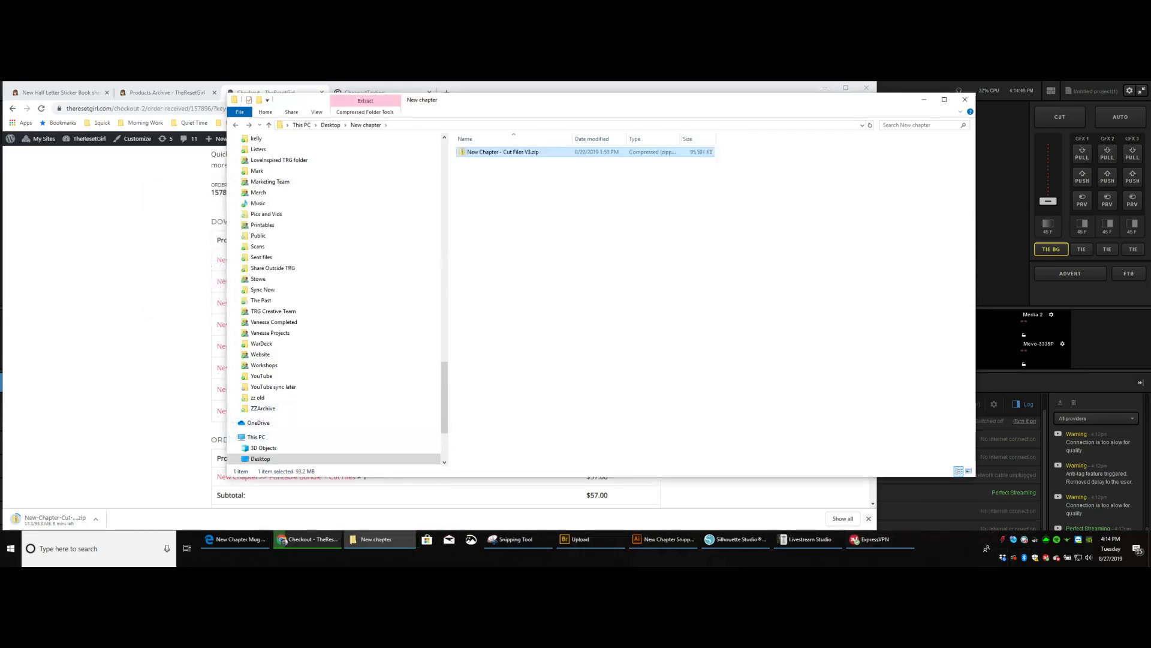
Dismiss the browser's download bar and extract New Chapter - Cut Files V3.zip into its own folder within New chapter.
{"action": "left_click", "coordinate": [868, 518]}
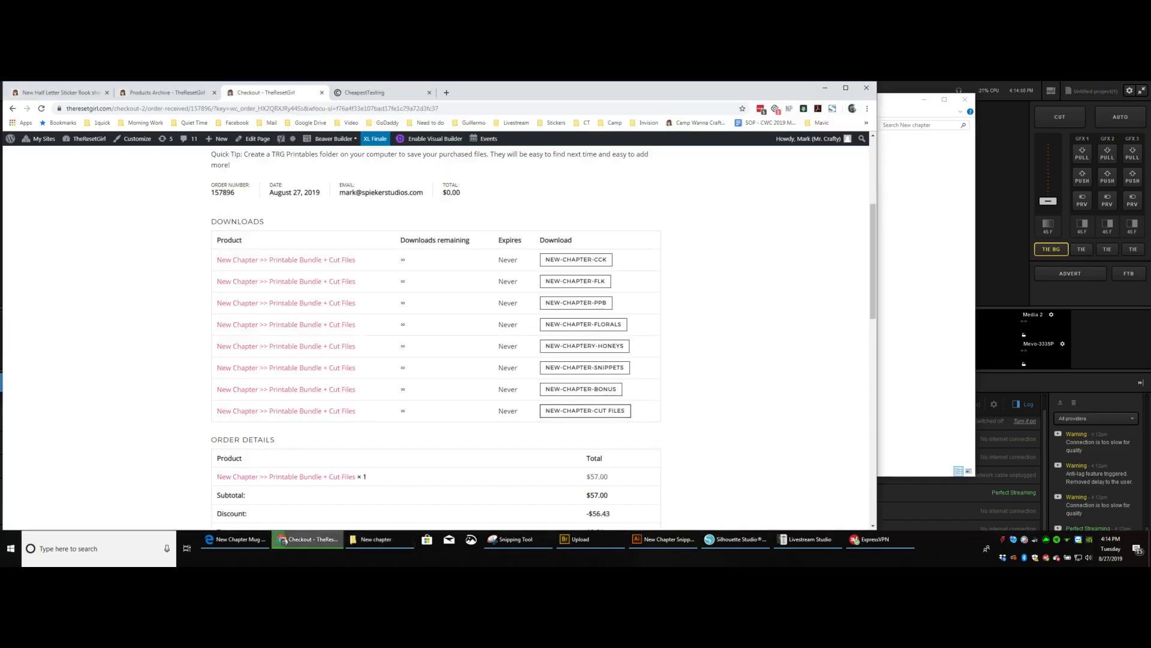
{"action": "left_click", "coordinate": [921, 360]}
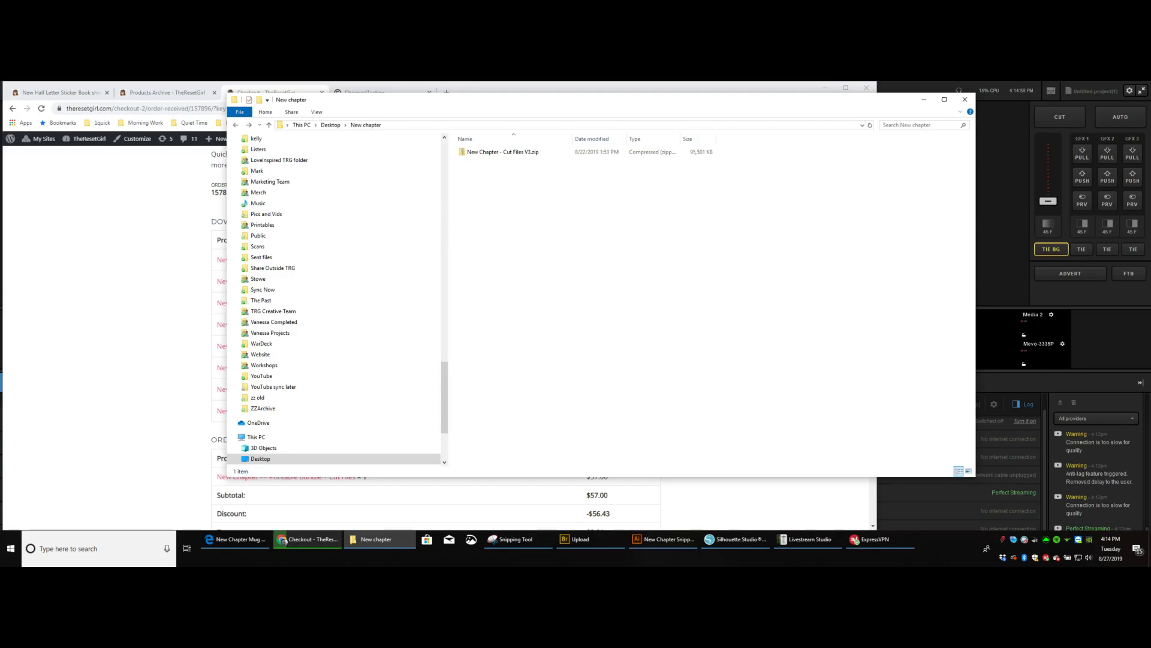
{"action": "left_click_drag", "start_coordinate": [497, 152], "coordinate": [613, 255]}
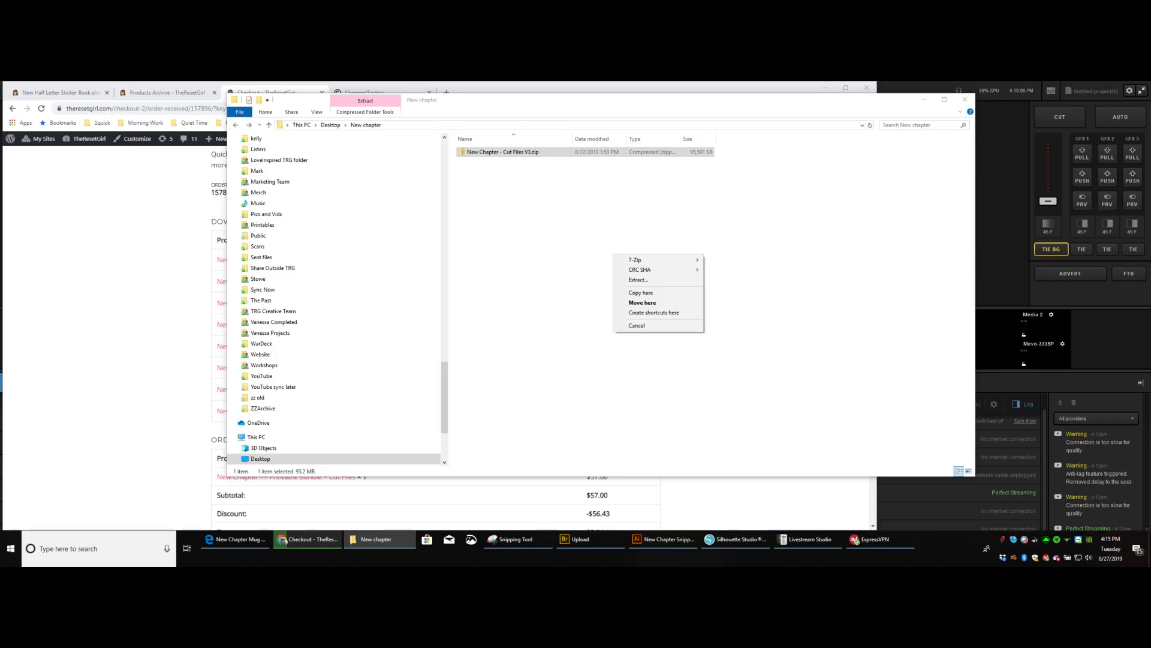
{"action": "left_click", "coordinate": [638, 279]}
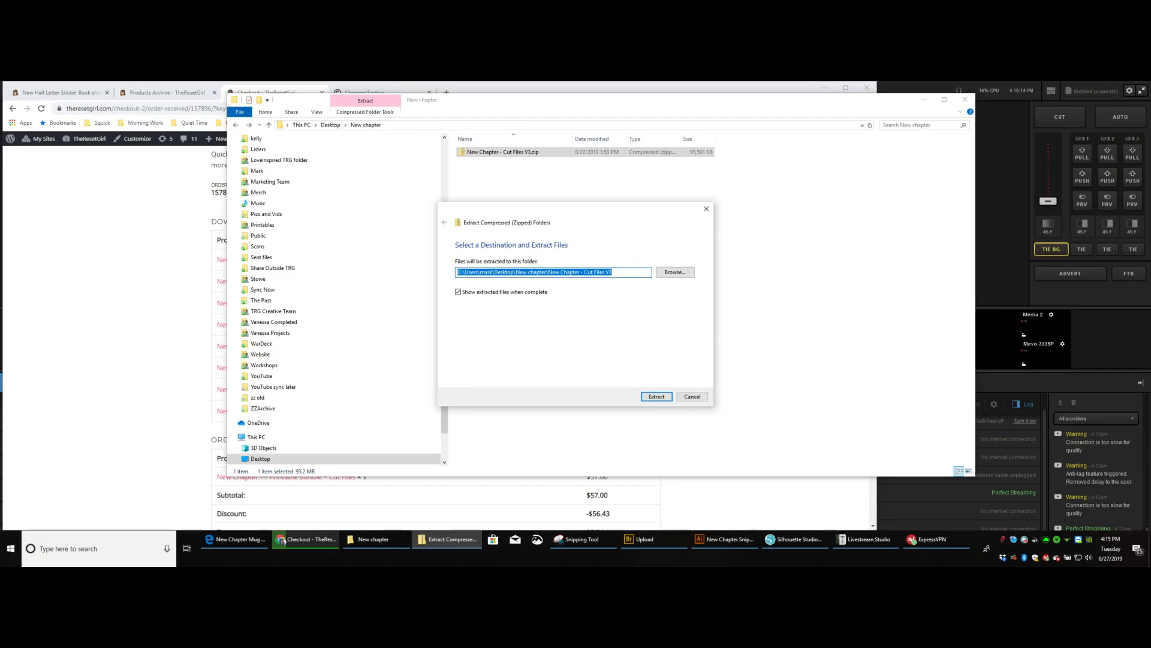
{"action": "key", "text": "Return"}
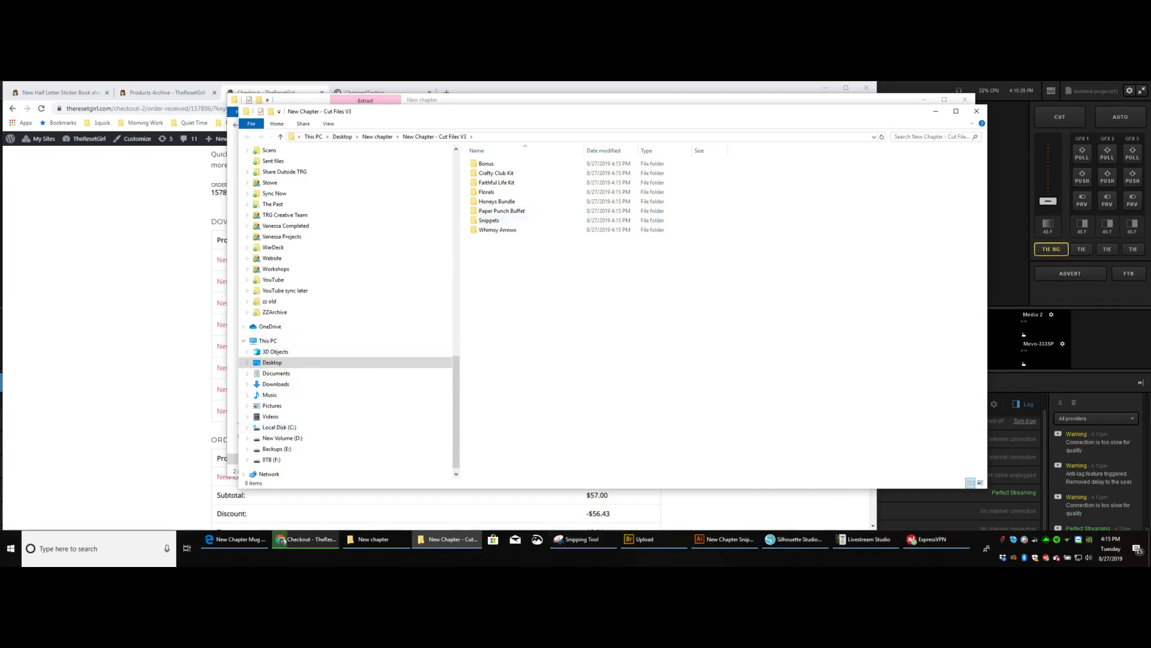
Check the cut file list in Snipping Tool, and close the Snippets Page 1 document in Silhouette Studio without saving.
{"action": "mouse_move", "coordinate": [583, 539]}
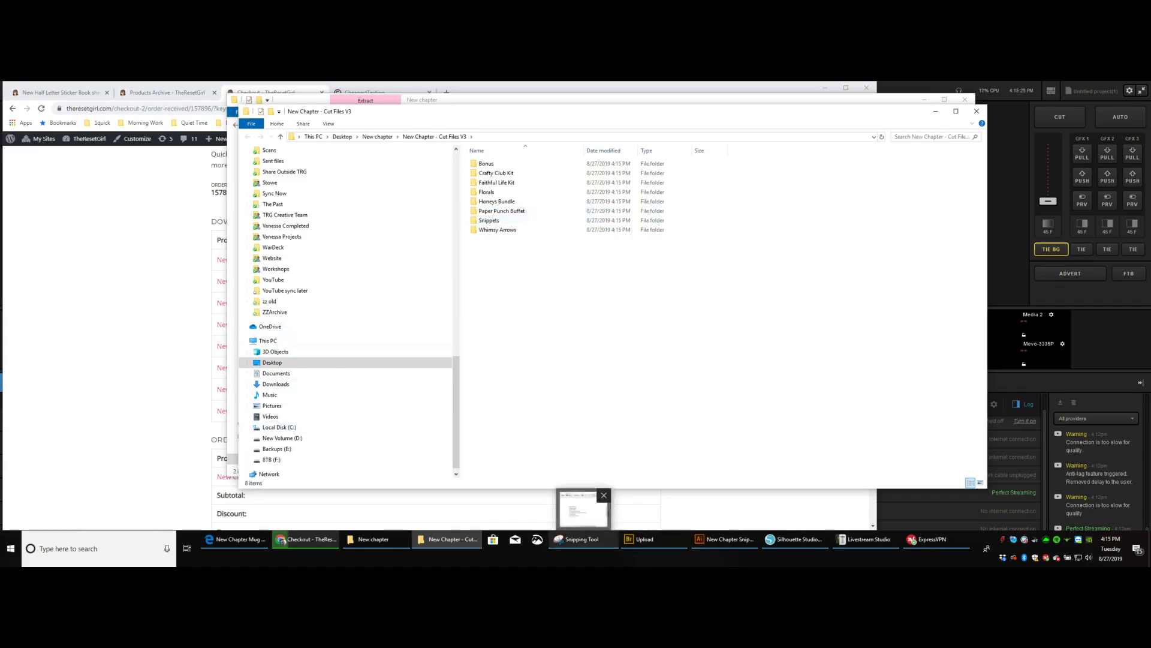
{"action": "left_click", "coordinate": [581, 510]}
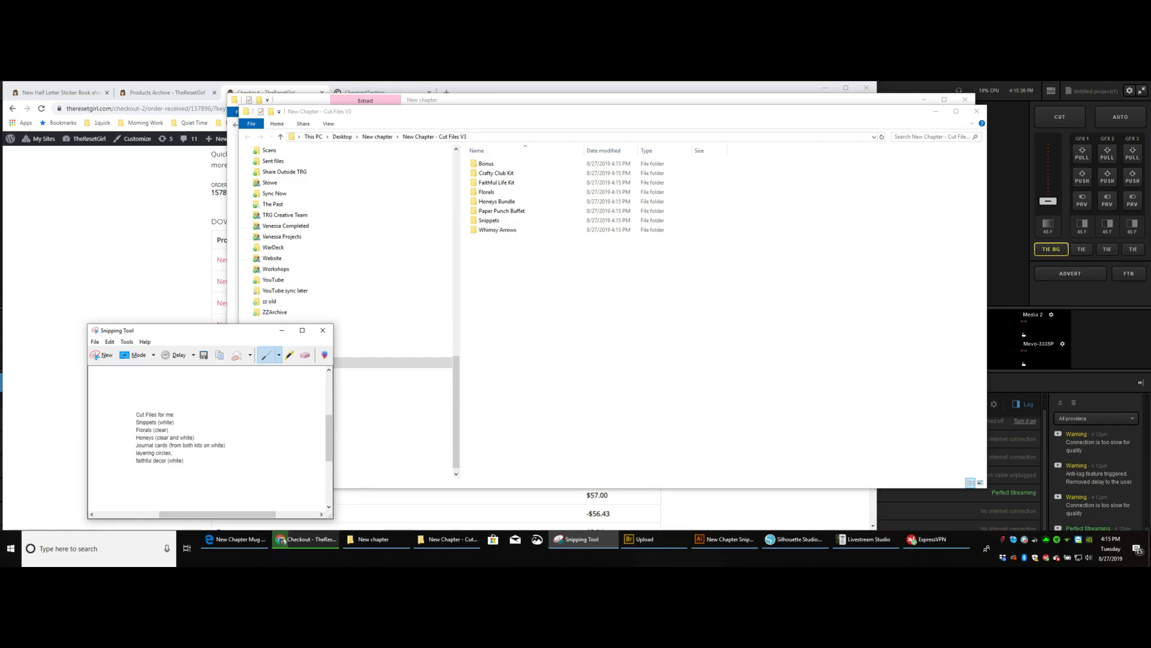
{"action": "left_click", "coordinate": [798, 538]}
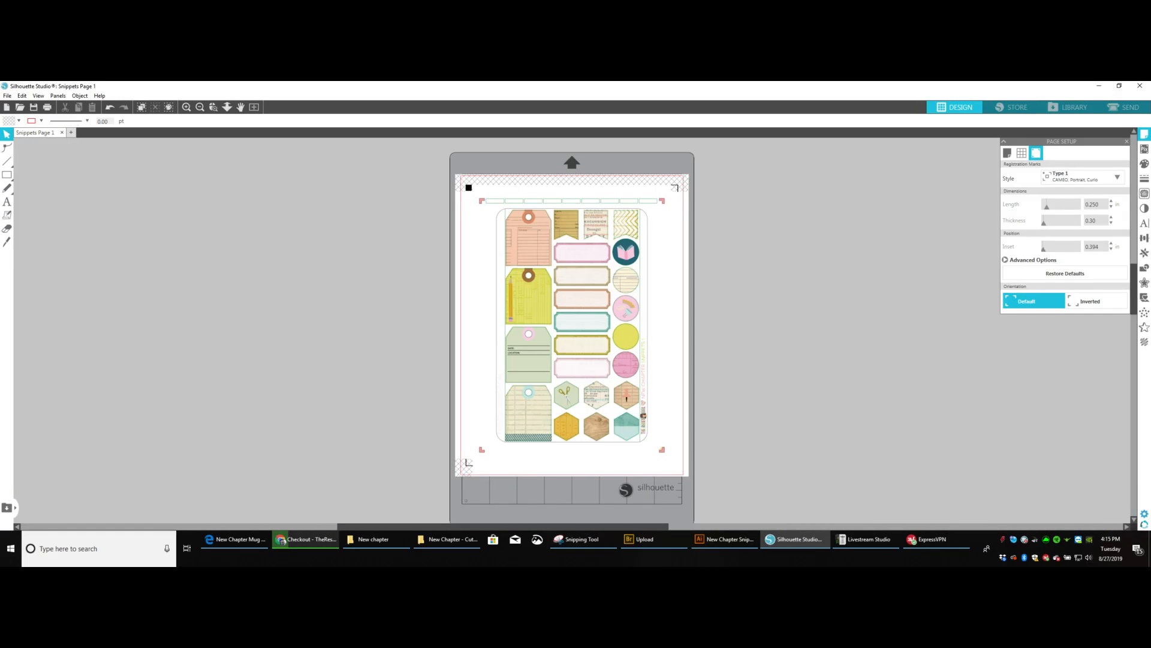
{"action": "key", "text": "ctrl+w"}
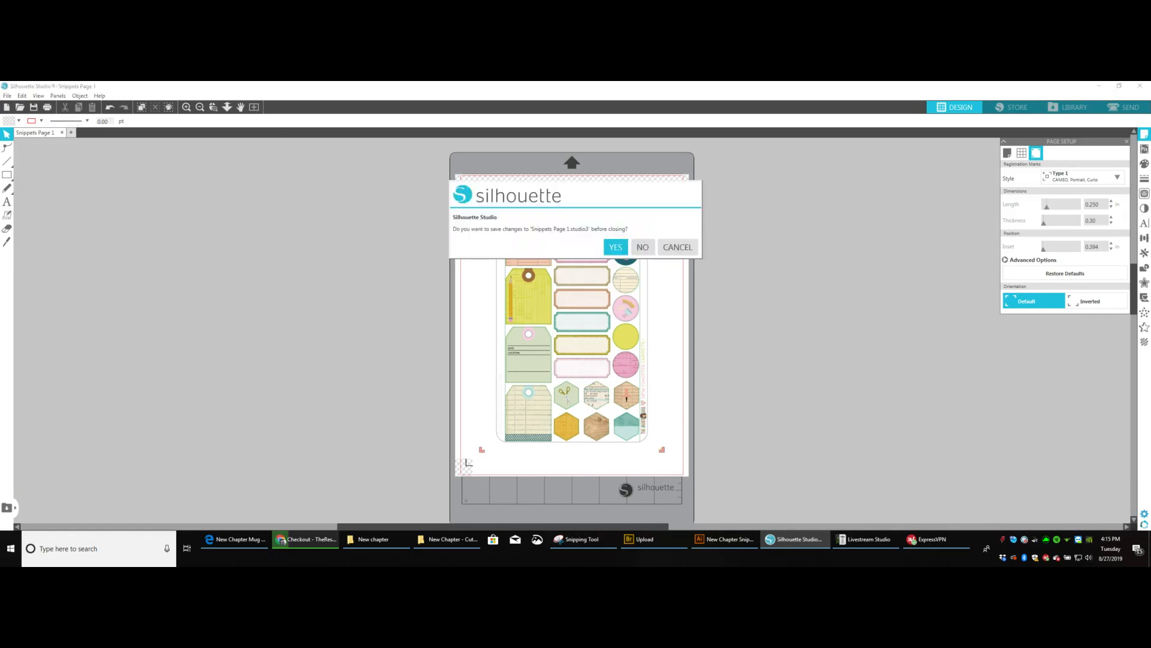
{"action": "left_click", "coordinate": [642, 247]}
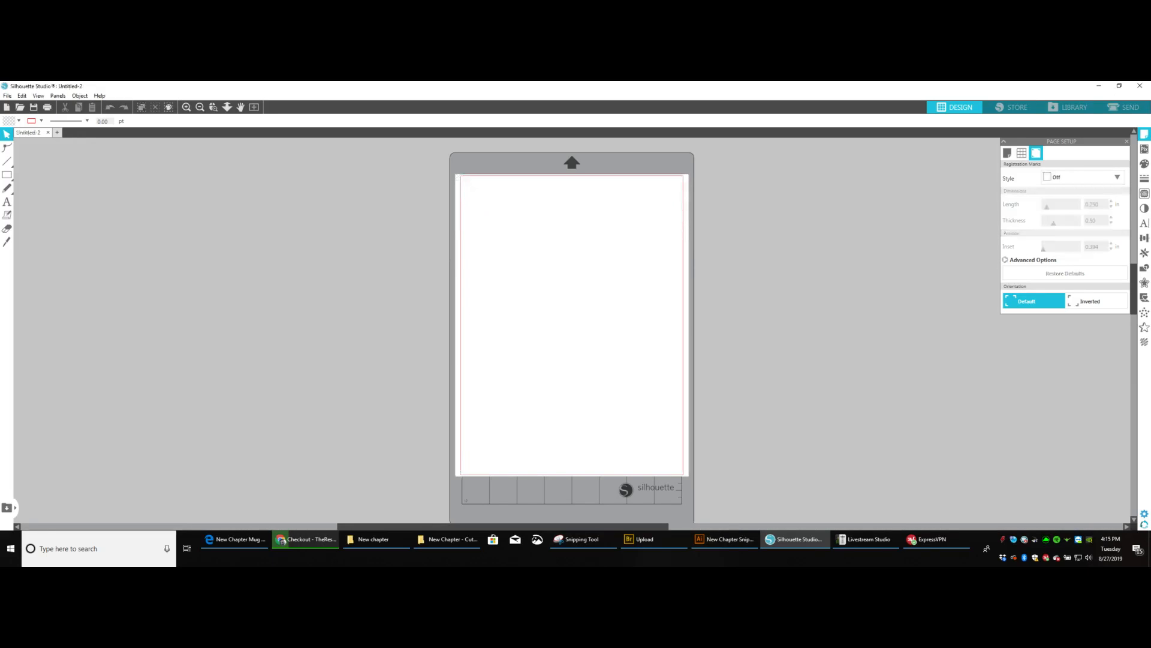
Arrange Silhouette Studio and the New Chapter - Cut Files V3 folder window side by side, narrowing the folder tree to show the file columns.
{"action": "left_click", "coordinate": [653, 539]}
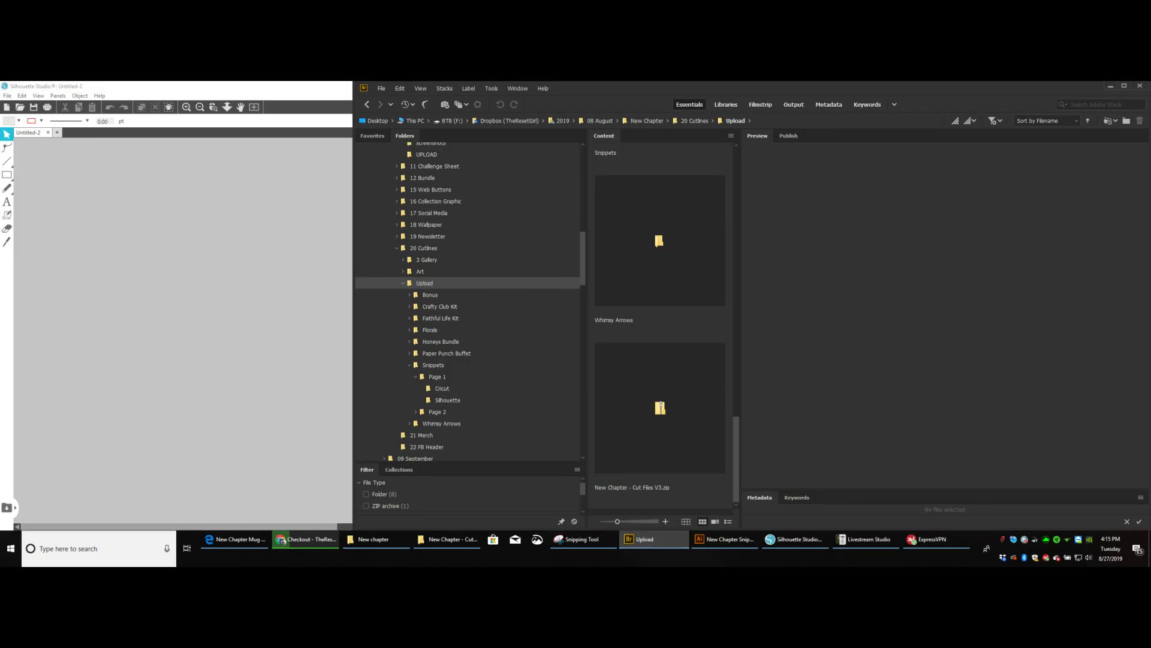
{"action": "left_click", "coordinate": [1111, 86]}
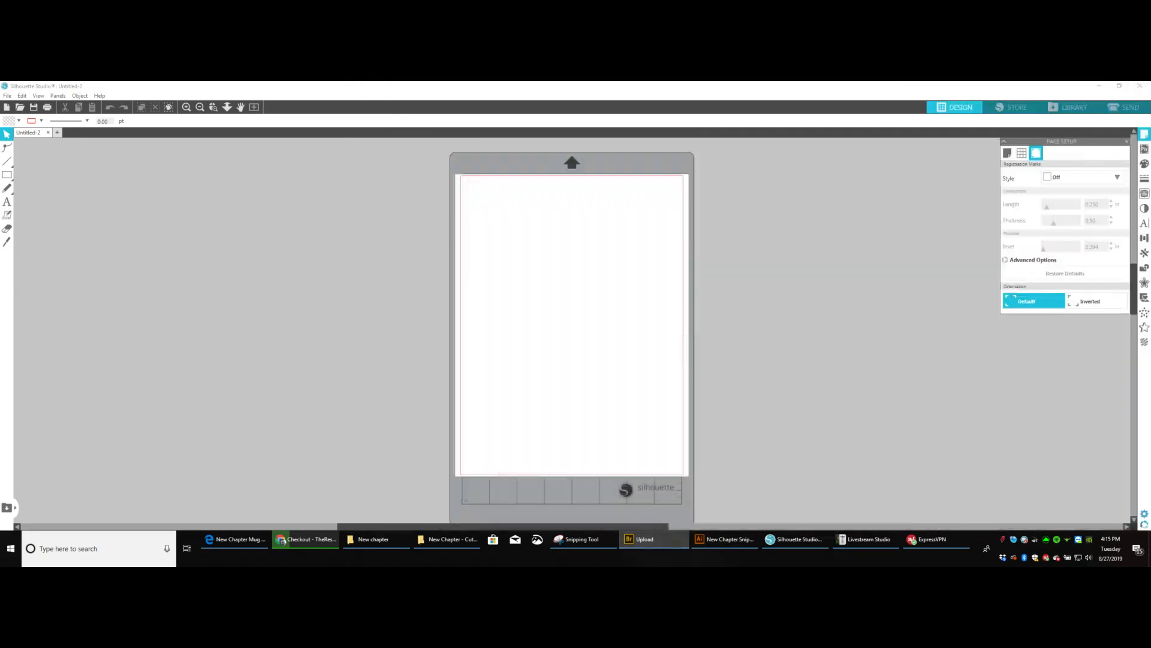
{"action": "left_click", "coordinate": [451, 539]}
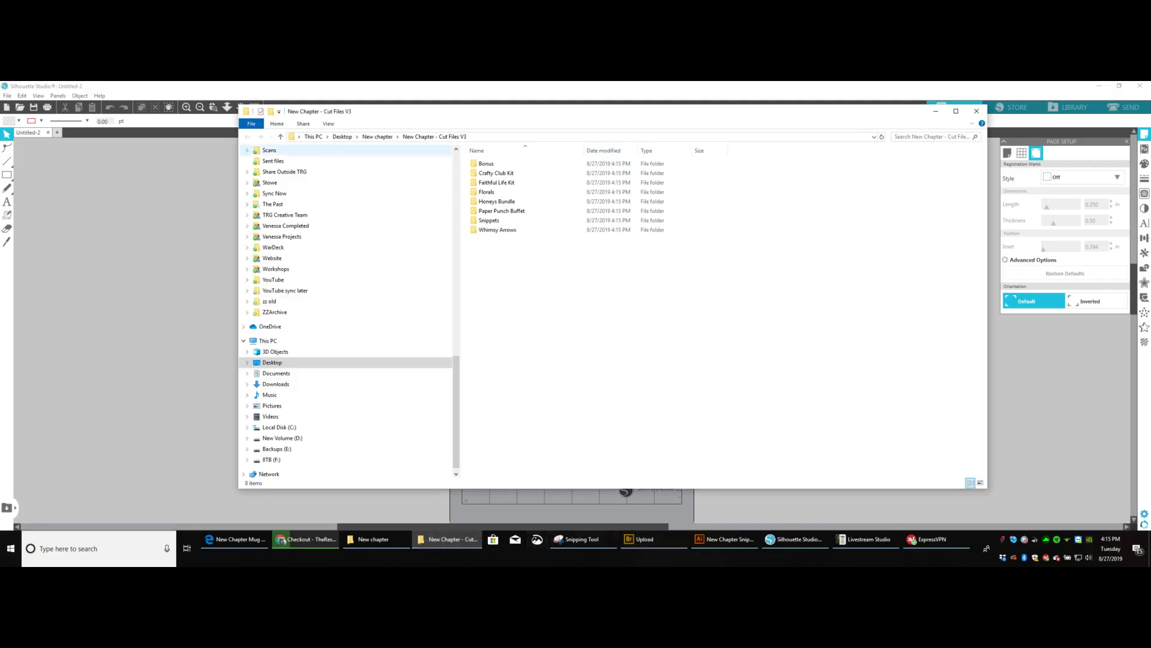
{"action": "left_click_drag", "start_coordinate": [239, 151], "coordinate": [617, 151]}
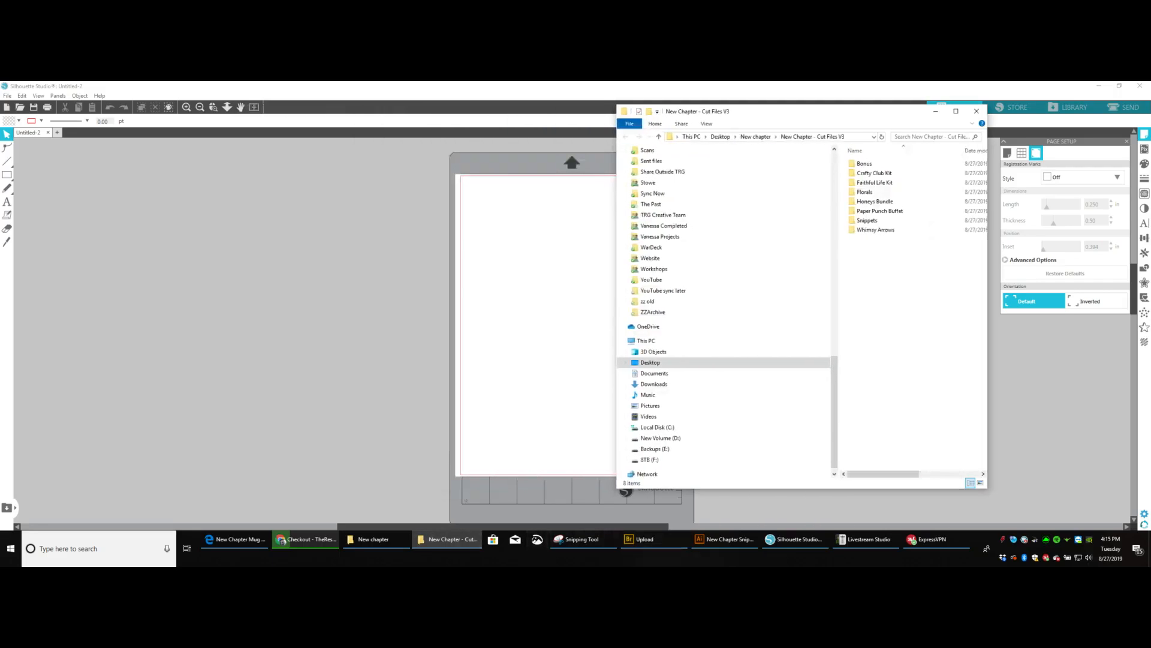
{"action": "left_click", "coordinate": [1119, 86]}
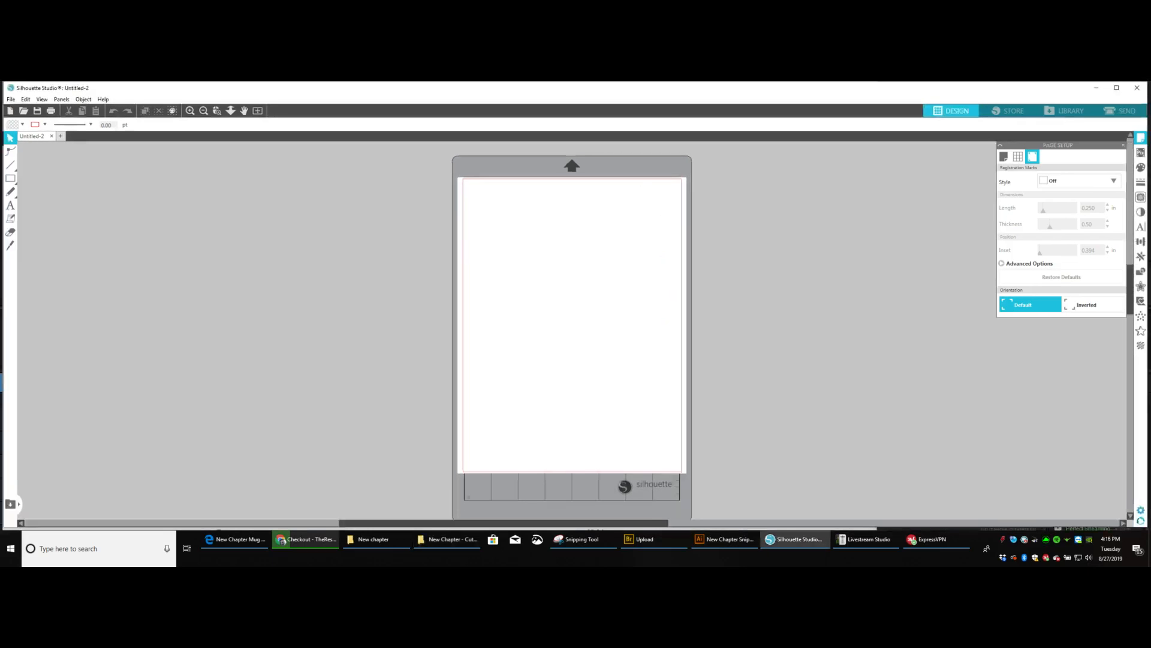
{"action": "left_click_drag", "start_coordinate": [1148, 132], "coordinate": [725, 132]}
{"action": "left_click_drag", "start_coordinate": [827, 111], "coordinate": [988, 90]}
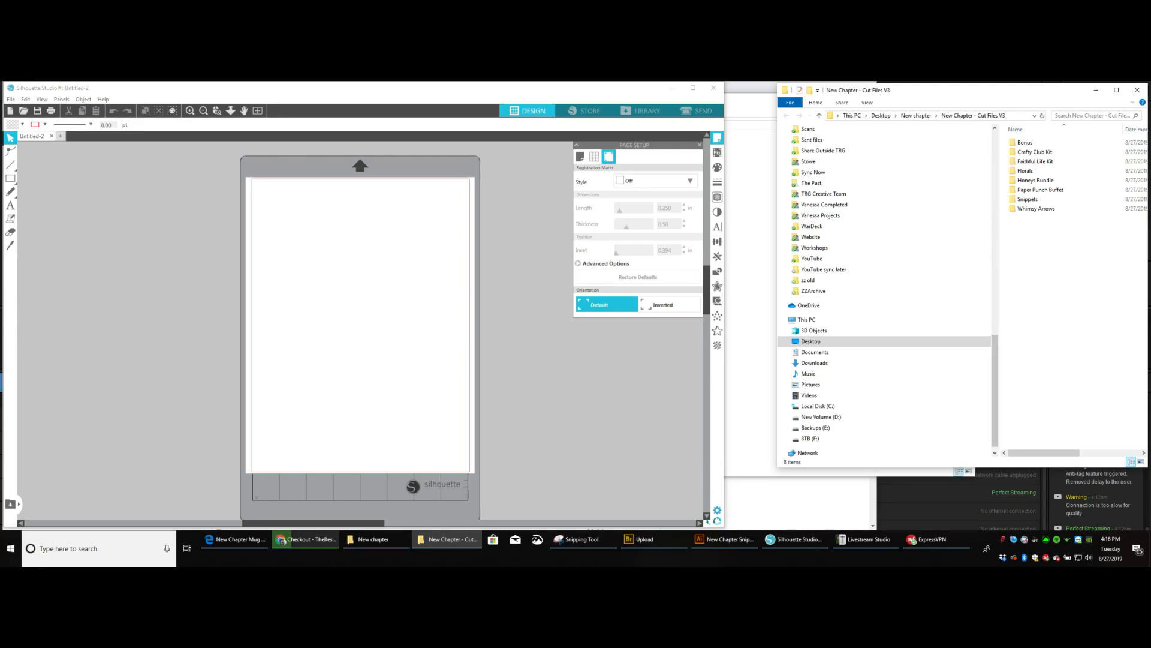
{"action": "left_click_drag", "start_coordinate": [999, 210], "coordinate": [885, 204]}
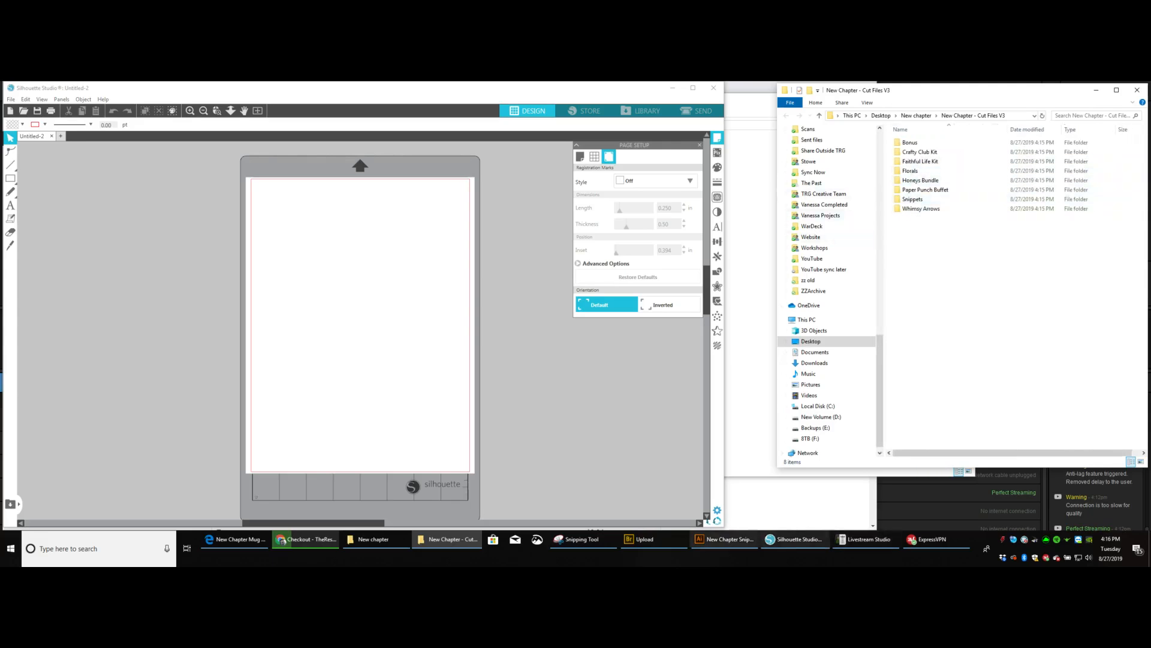
Consult the cut file list in Snipping Tool again and open the Page 1 folder inside Snippets.
{"action": "left_click", "coordinate": [579, 539]}
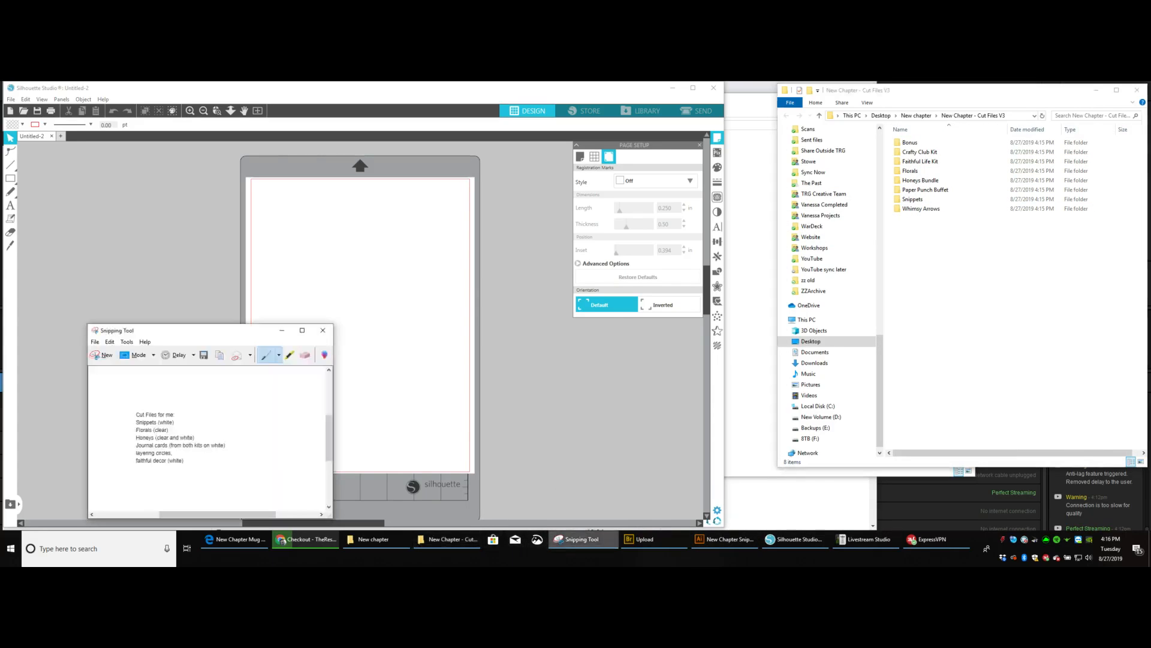
{"action": "left_click", "coordinate": [579, 539]}
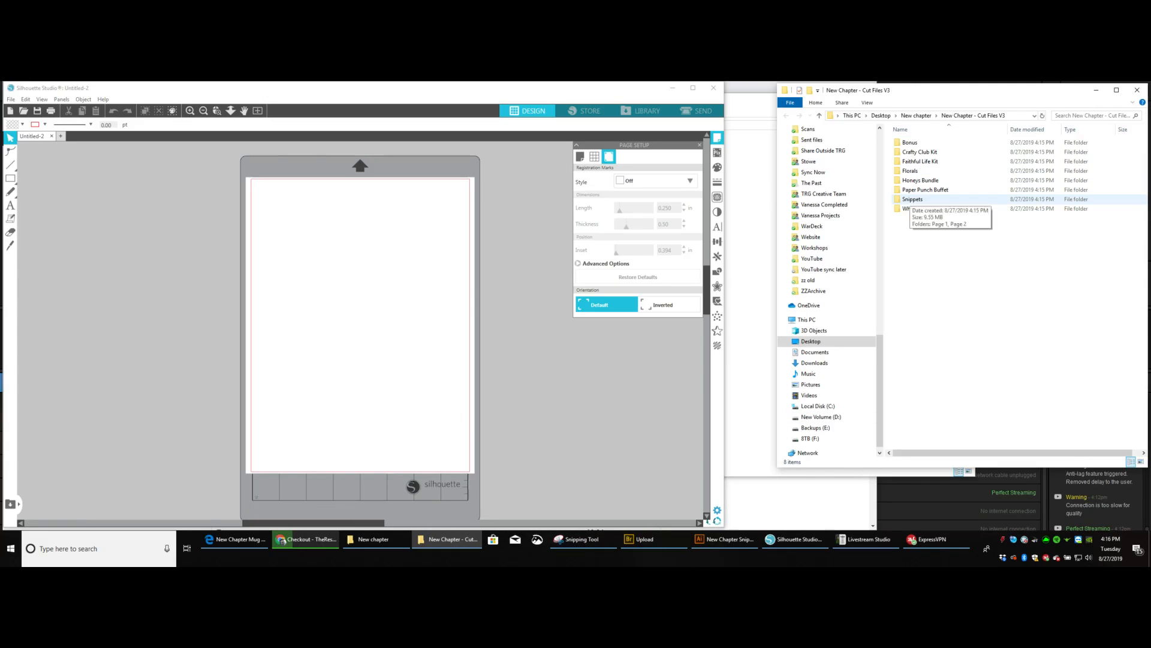
{"action": "double_click", "coordinate": [912, 199]}
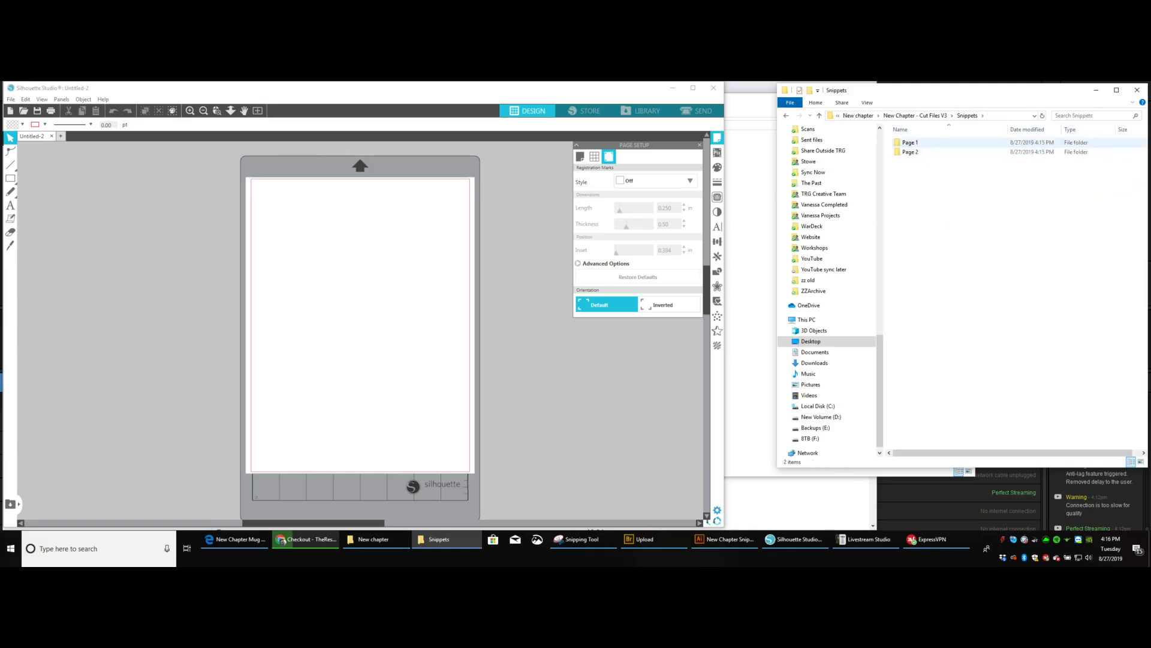
{"action": "double_click", "coordinate": [910, 142]}
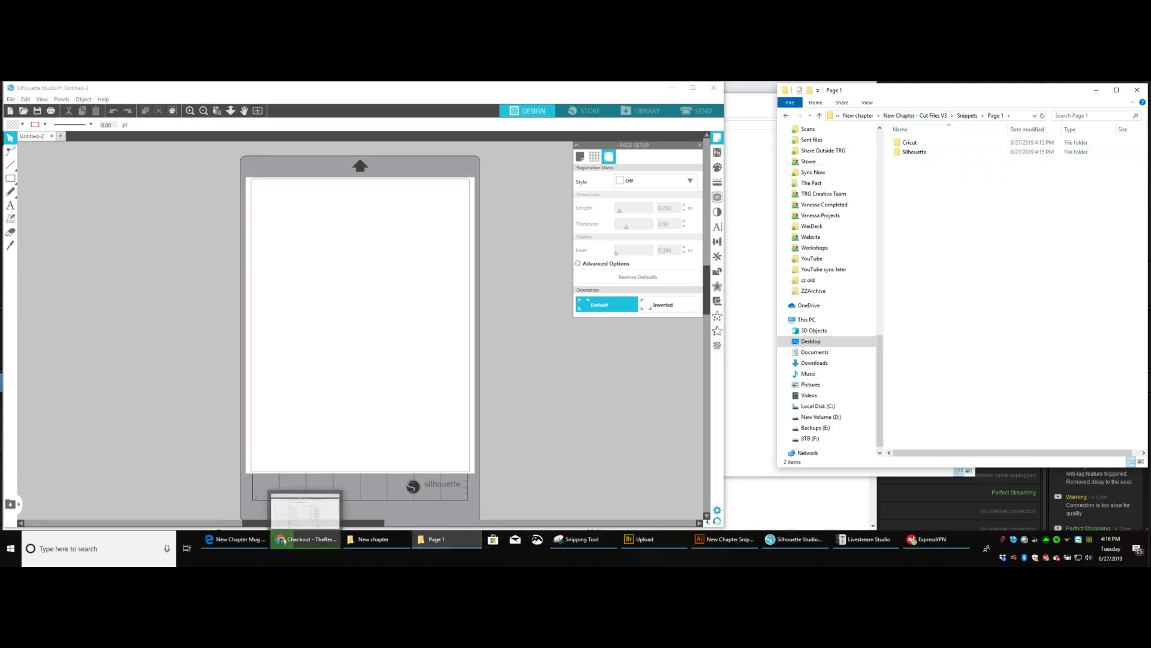
Switch to Chrome and look through the New Half Letter Sticker Book post for its Silhouette and Cricut cutting directions.
{"action": "left_click", "coordinate": [306, 539]}
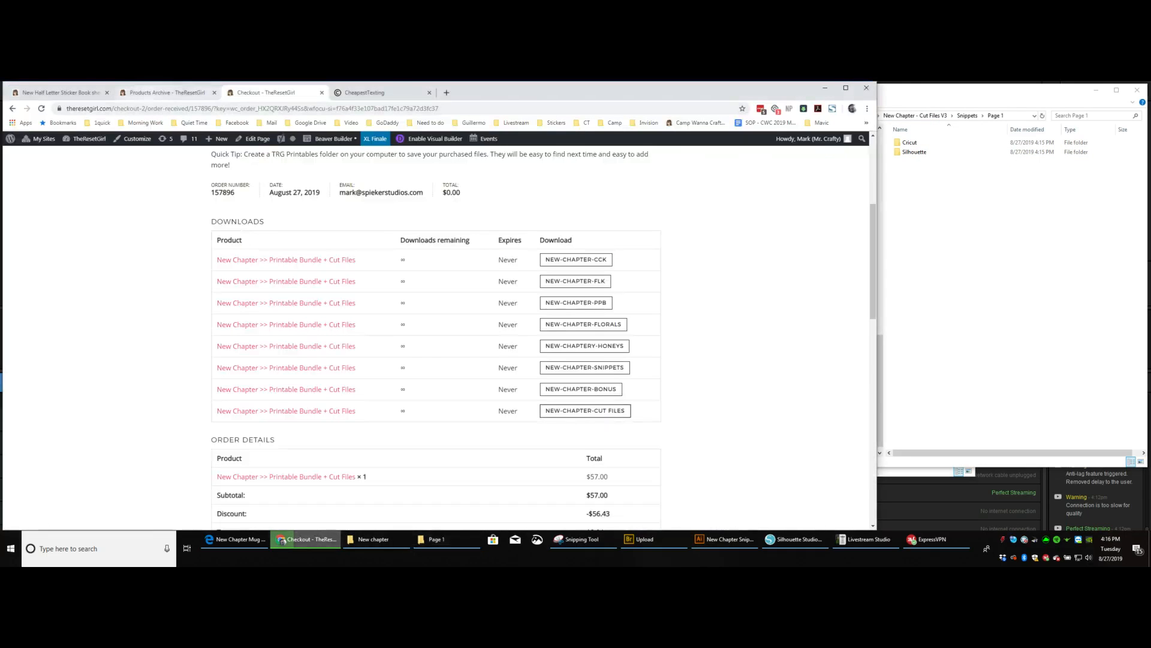
{"action": "left_click", "coordinate": [167, 92]}
{"action": "left_click", "coordinate": [65, 93]}
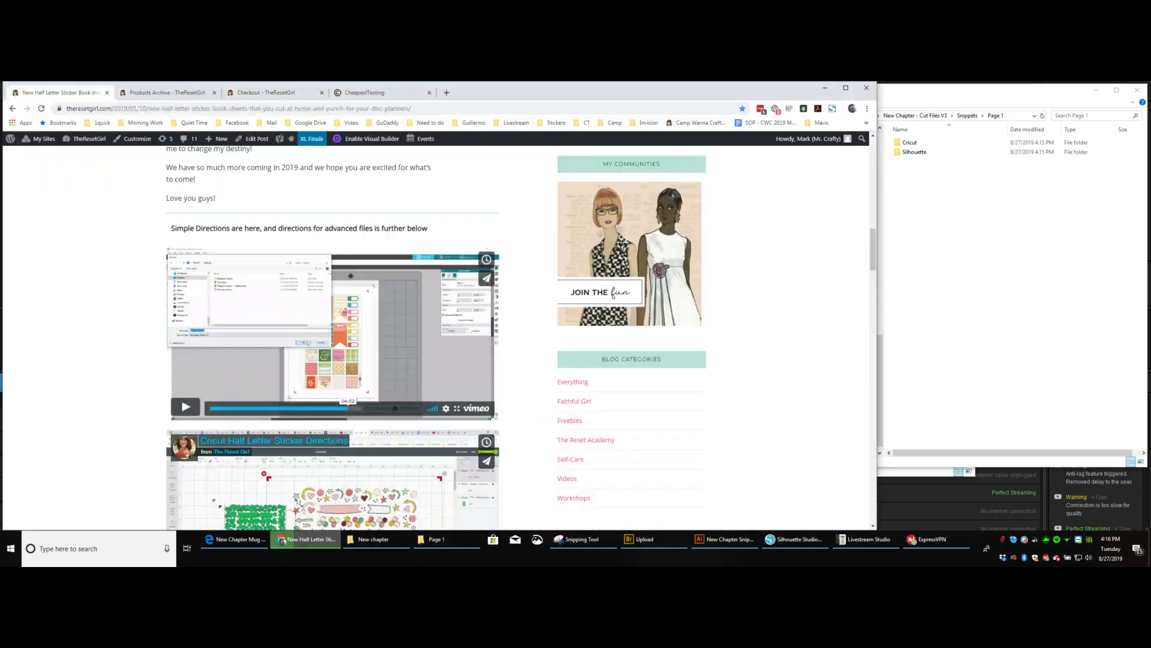
{"action": "scroll", "coordinate": [336, 335], "scroll_direction": "up", "scroll_amount": 10}
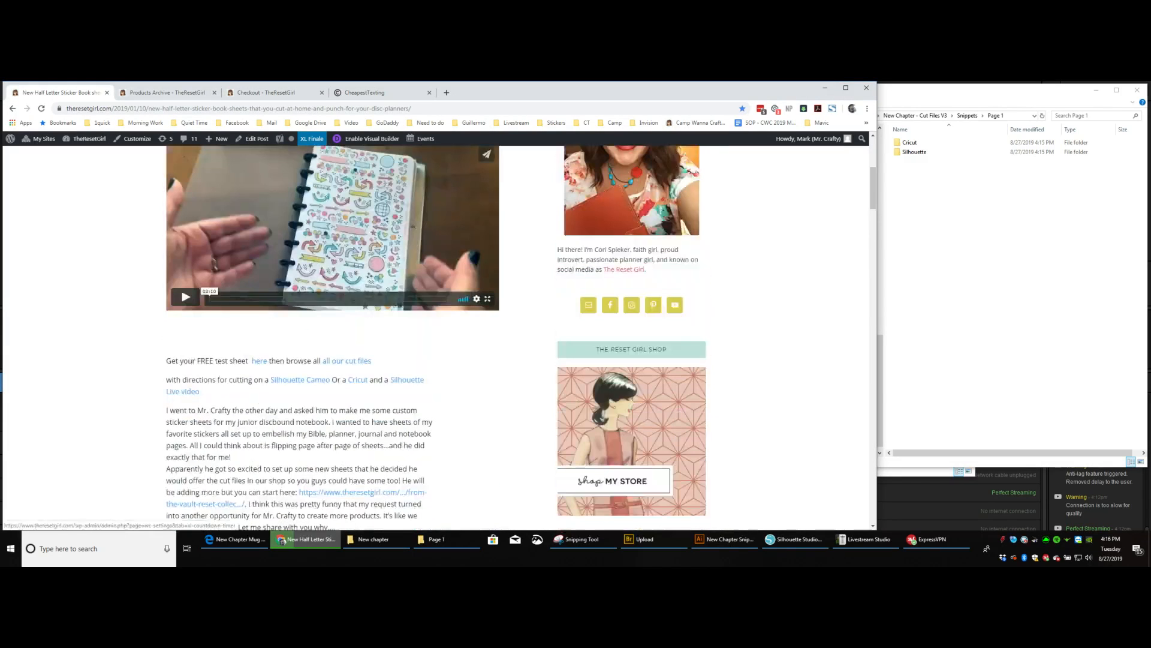
Open the New Chapter printable bundle + cut files product from the shop, and browse the sticker book post's Silhouette and Cricut direction videos.
{"action": "left_click", "coordinate": [167, 92]}
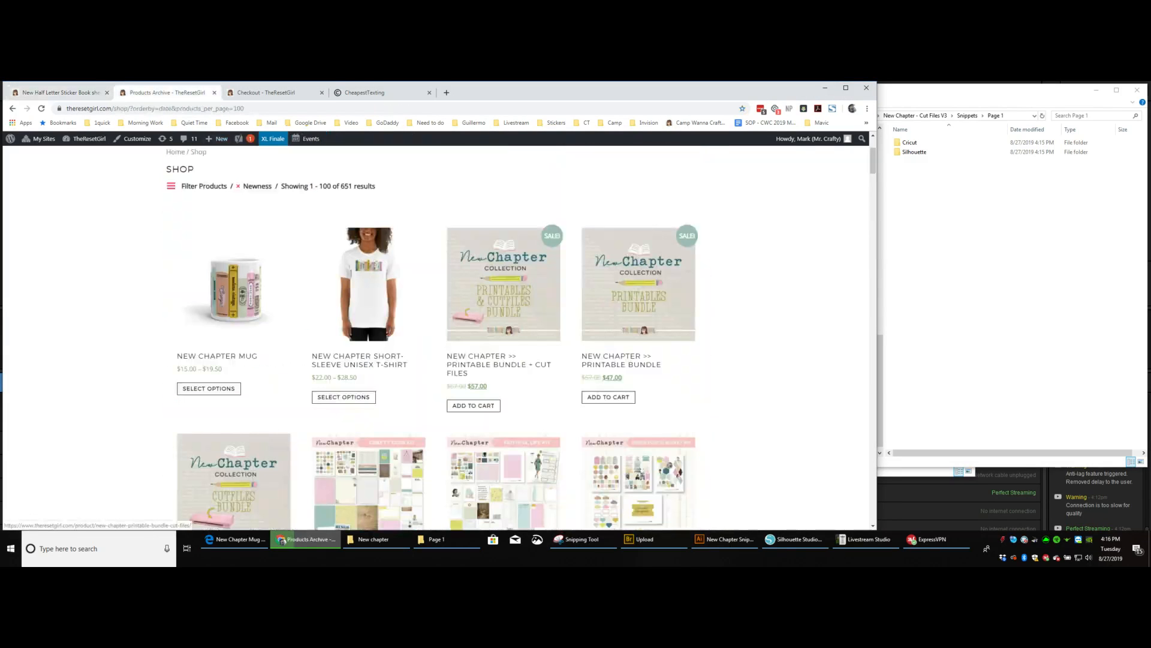
{"action": "left_click", "coordinate": [504, 284]}
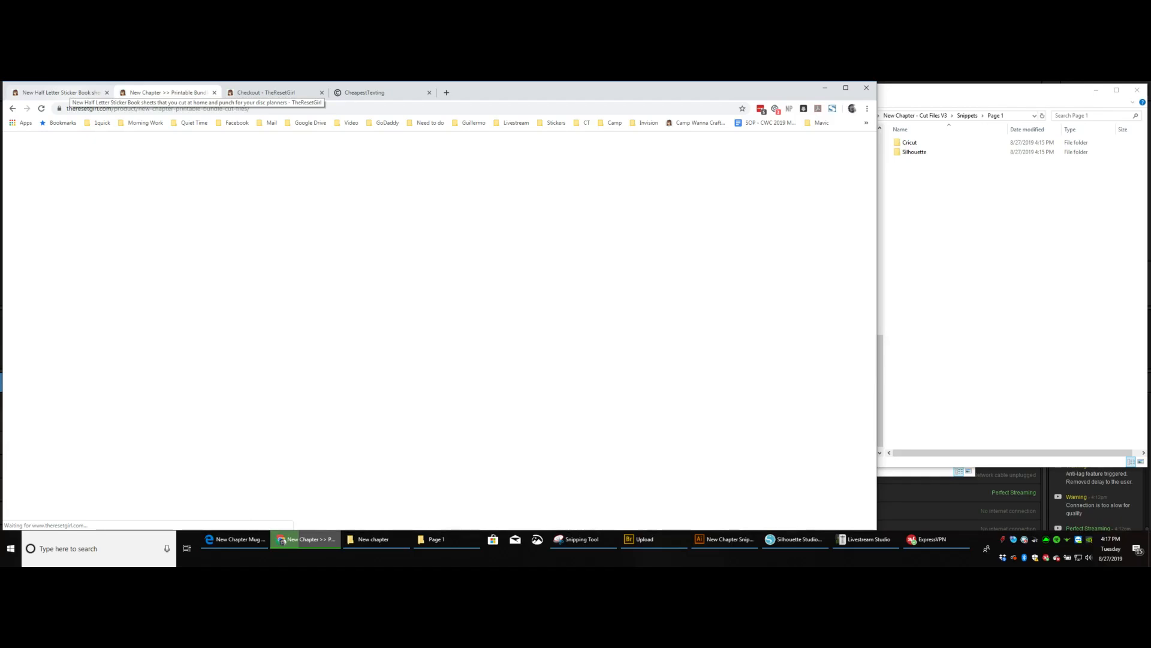
{"action": "left_click", "coordinate": [60, 93]}
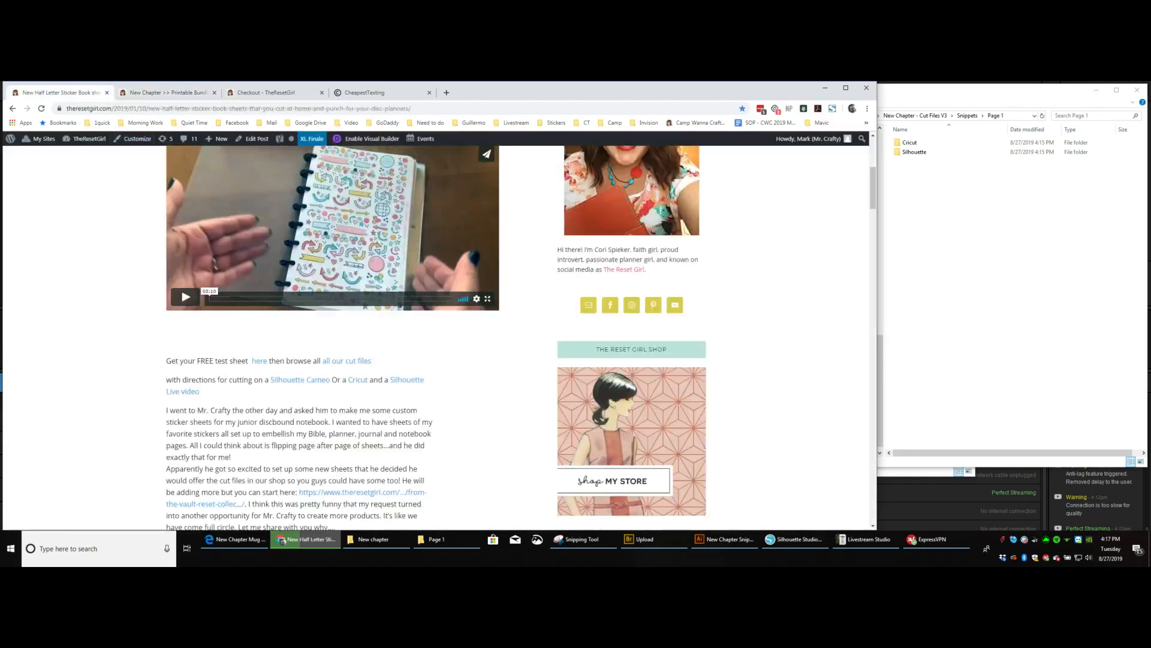
{"action": "scroll", "coordinate": [384, 336], "scroll_direction": "up", "scroll_amount": 6}
{"action": "scroll", "coordinate": [384, 335], "scroll_direction": "down", "scroll_amount": 13}
{"action": "scroll", "coordinate": [384, 336], "scroll_direction": "down", "scroll_amount": 5}
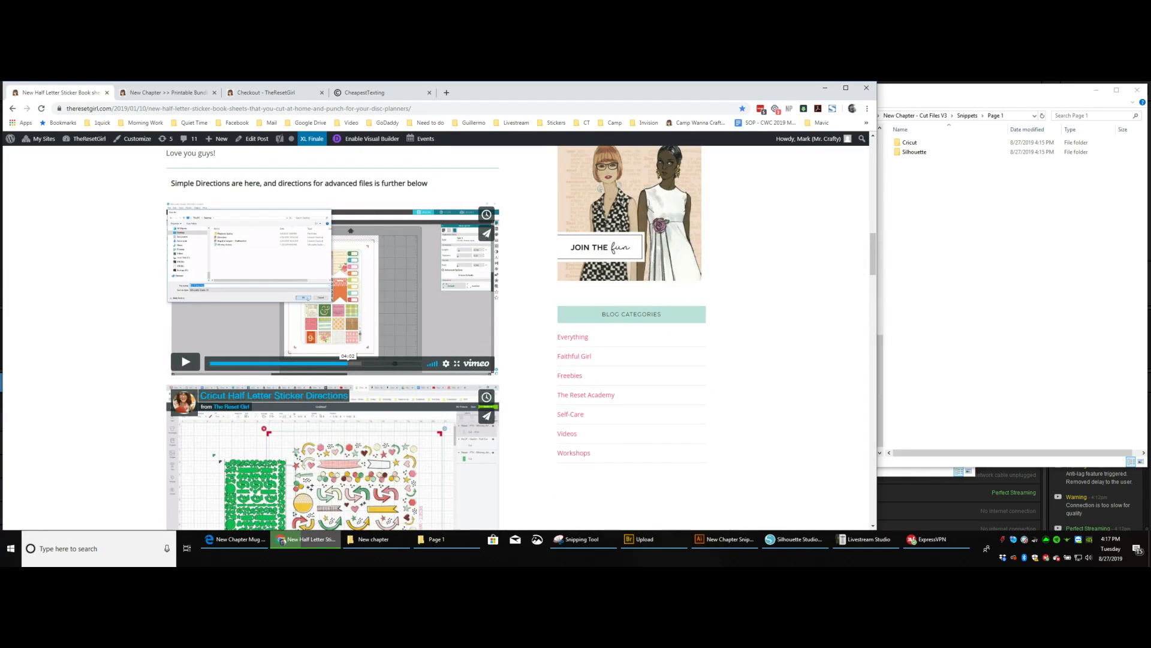
{"action": "scroll", "coordinate": [383, 336], "scroll_direction": "down", "scroll_amount": 2}
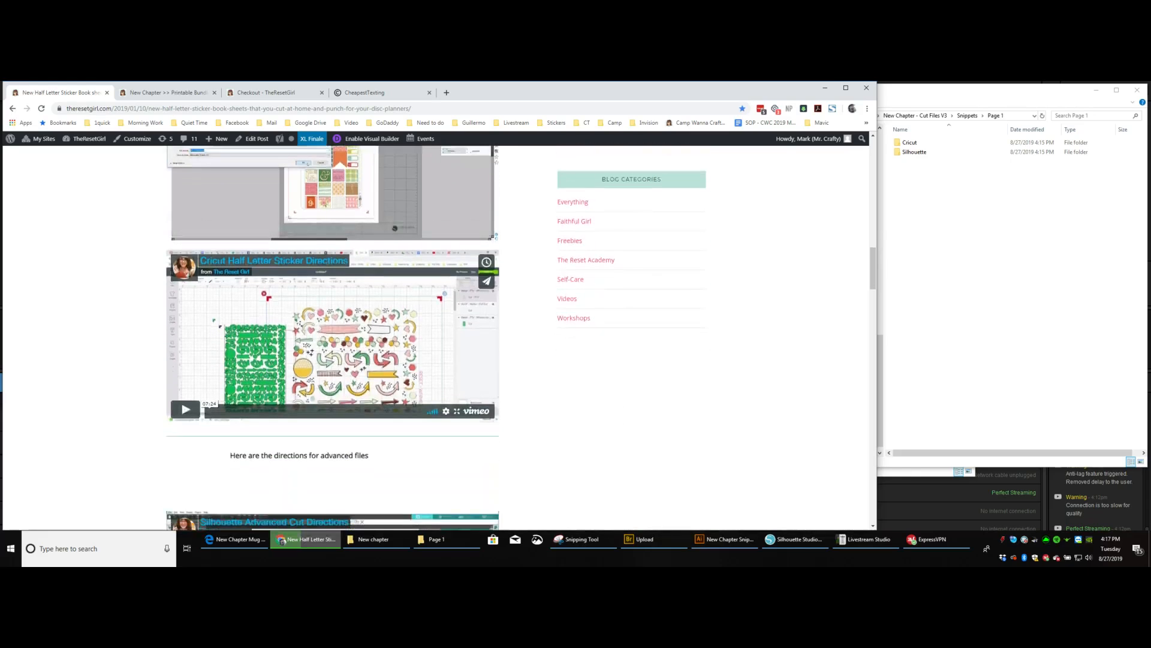
{"action": "scroll", "coordinate": [333, 336], "scroll_direction": "up", "scroll_amount": 3}
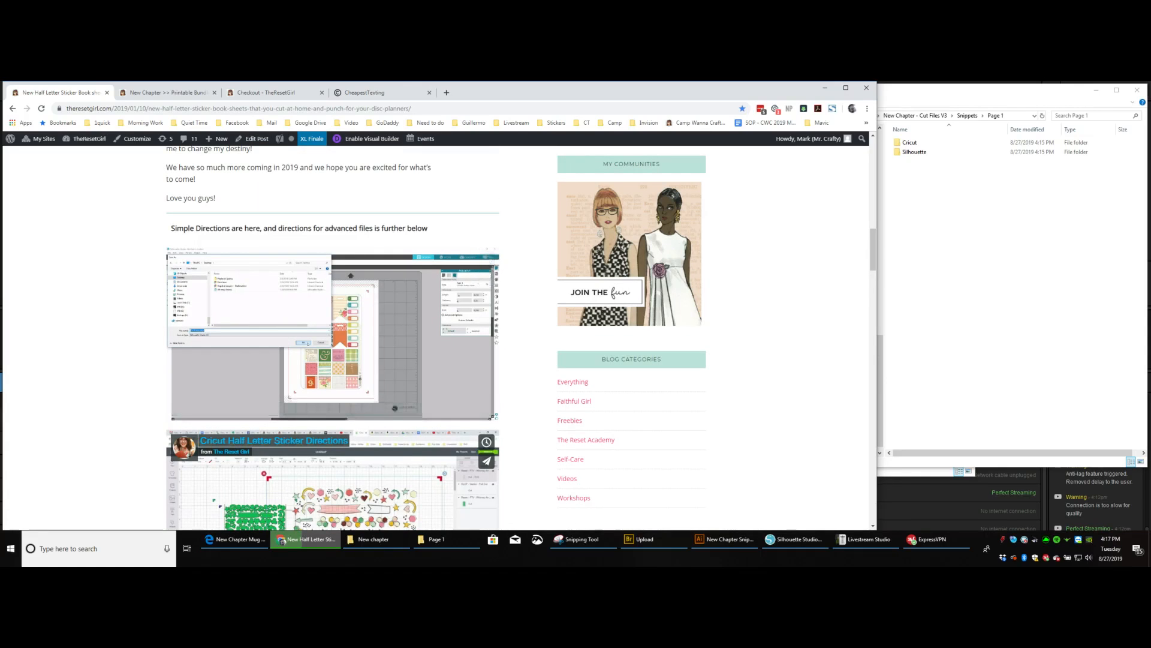
Read the New Chapter bundle's product description through the included cut files, product notes, supported machines and recommended sticker paper.
{"action": "left_click", "coordinate": [168, 92]}
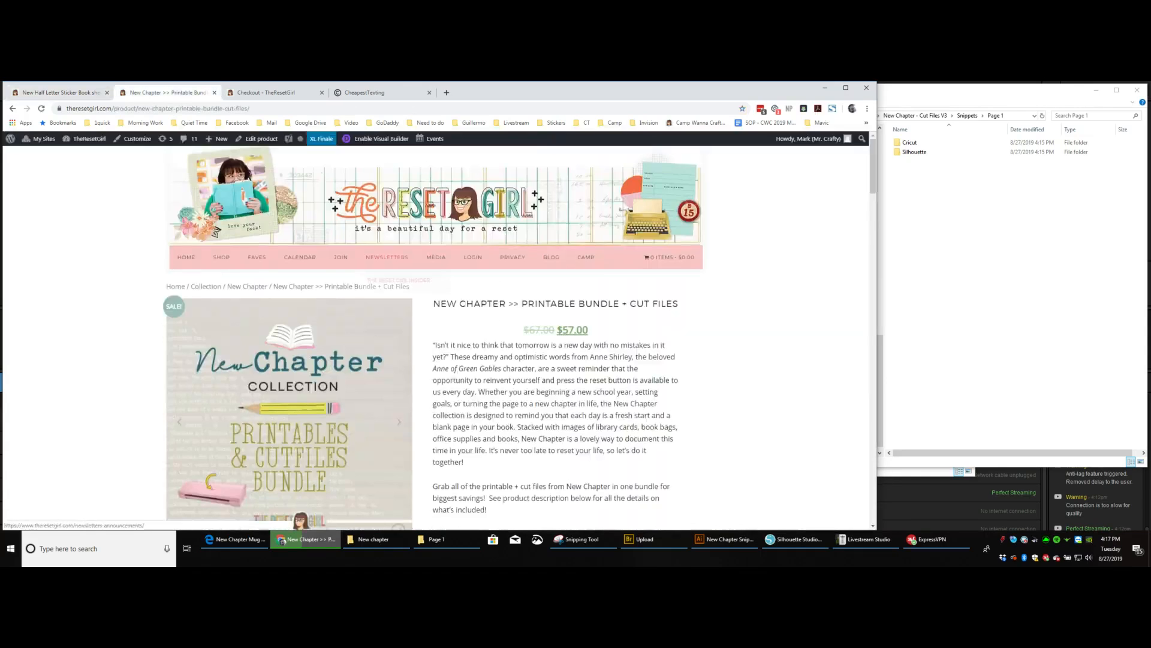
{"action": "scroll", "coordinate": [419, 336], "scroll_direction": "down", "scroll_amount": 4}
{"action": "scroll", "coordinate": [211, 211], "scroll_direction": "down", "scroll_amount": 8}
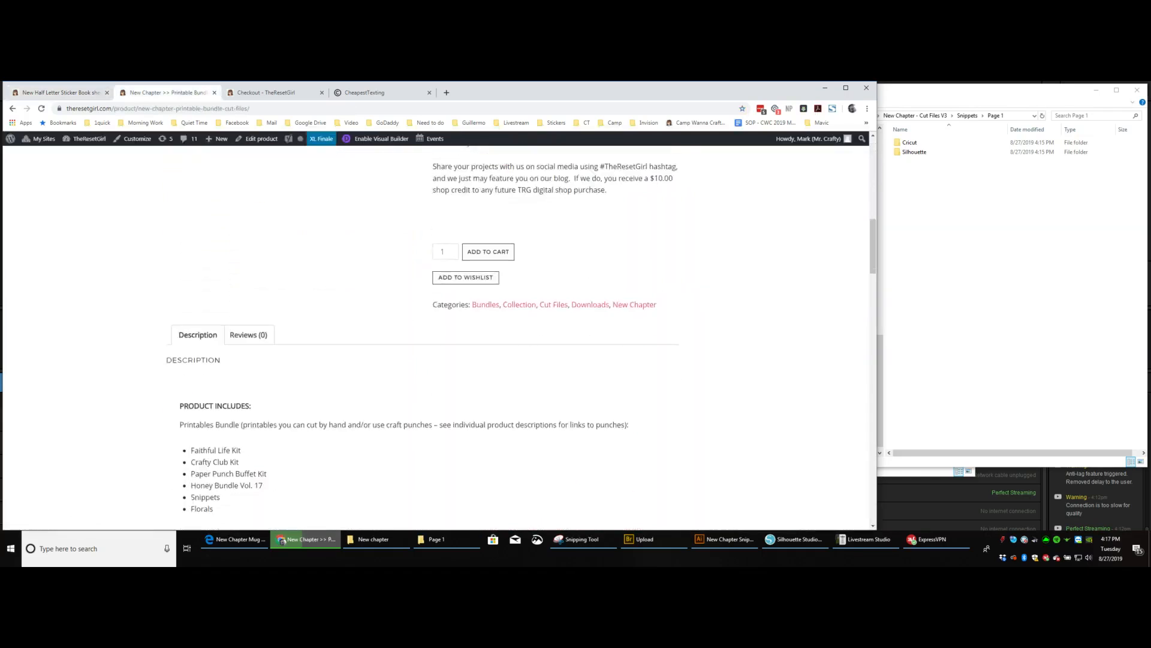
{"action": "scroll", "coordinate": [420, 336], "scroll_direction": "down", "scroll_amount": 5}
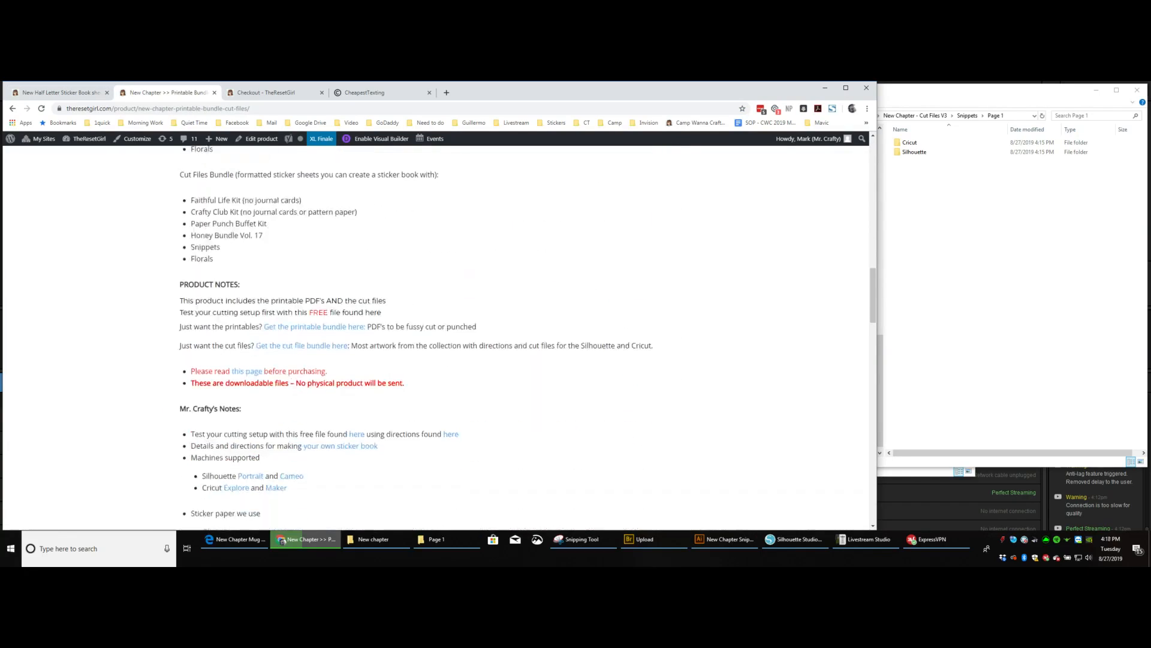
{"action": "scroll", "coordinate": [420, 336], "scroll_direction": "down", "scroll_amount": 1}
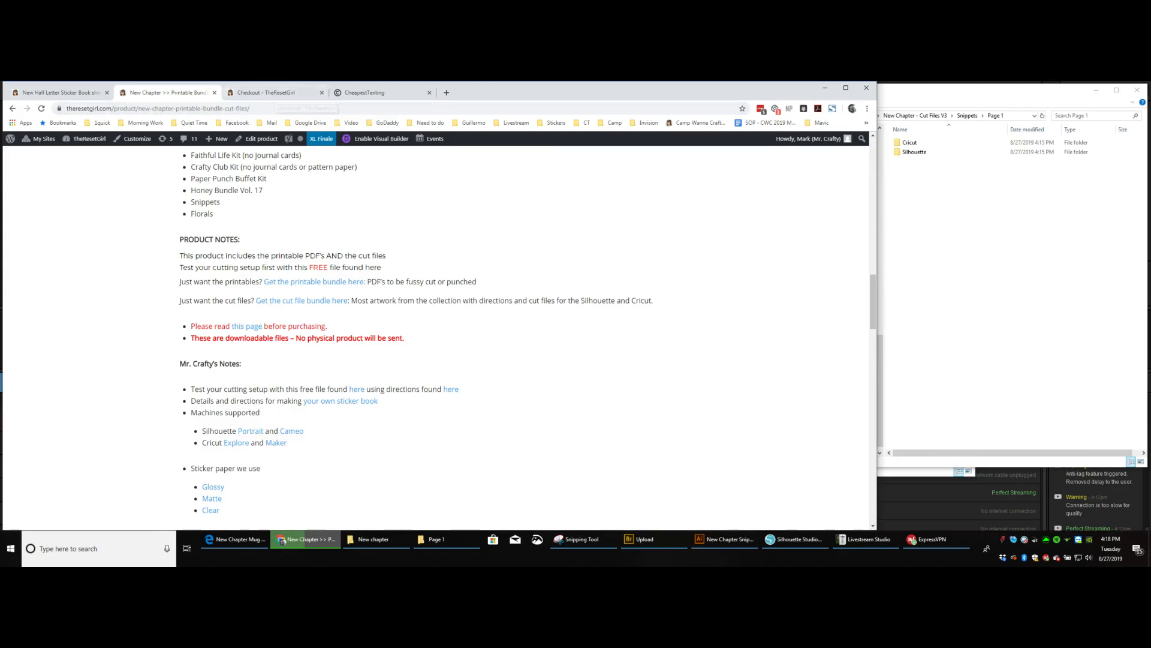
Return to Silhouette Studio and place New Chapter Snippets 1.png from the Page 1 Silhouette folder onto the blank page.
{"action": "left_click", "coordinate": [825, 88]}
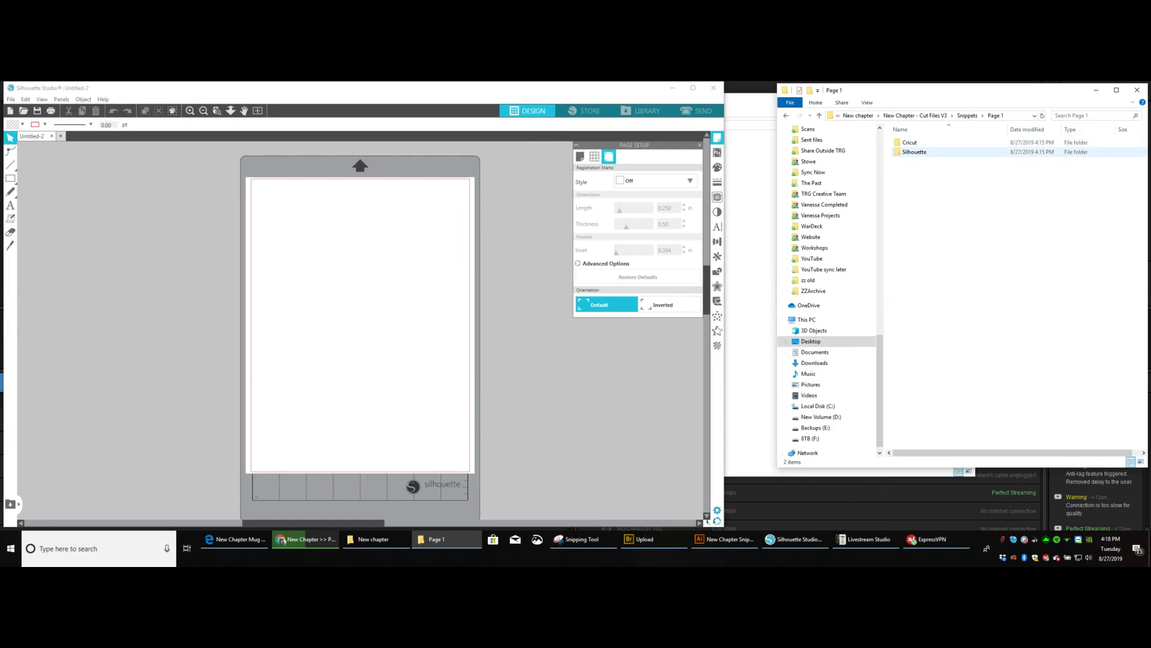
{"action": "double_click", "coordinate": [913, 152]}
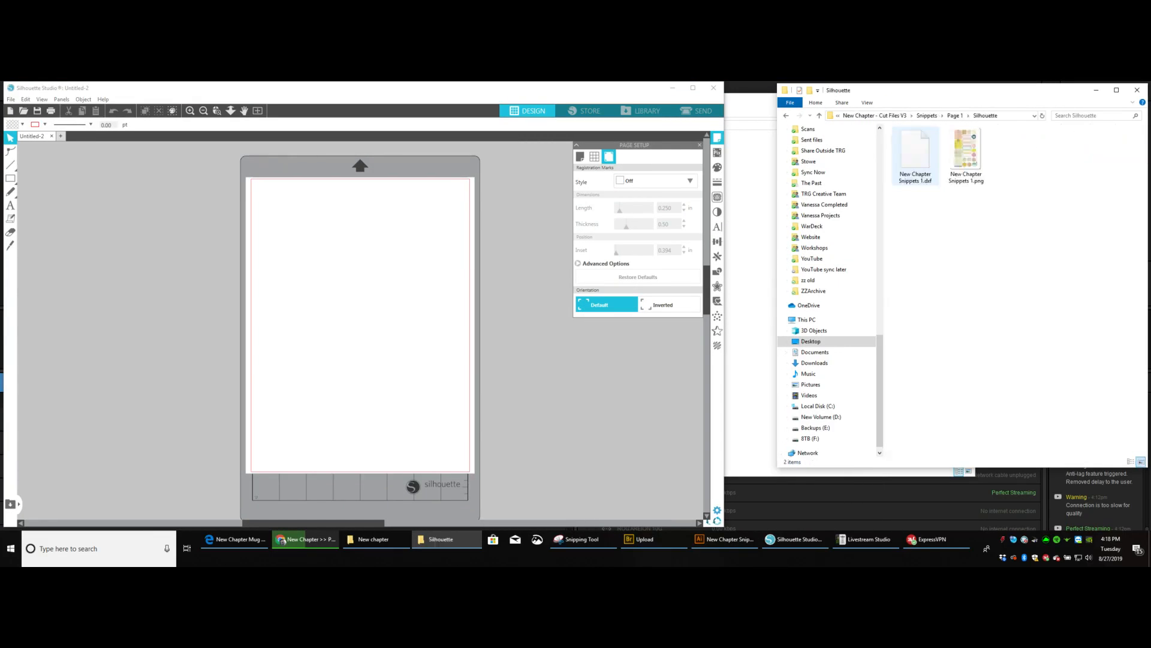
{"action": "left_click", "coordinate": [966, 153]}
{"action": "left_click_drag", "start_coordinate": [966, 153], "coordinate": [467, 246]}
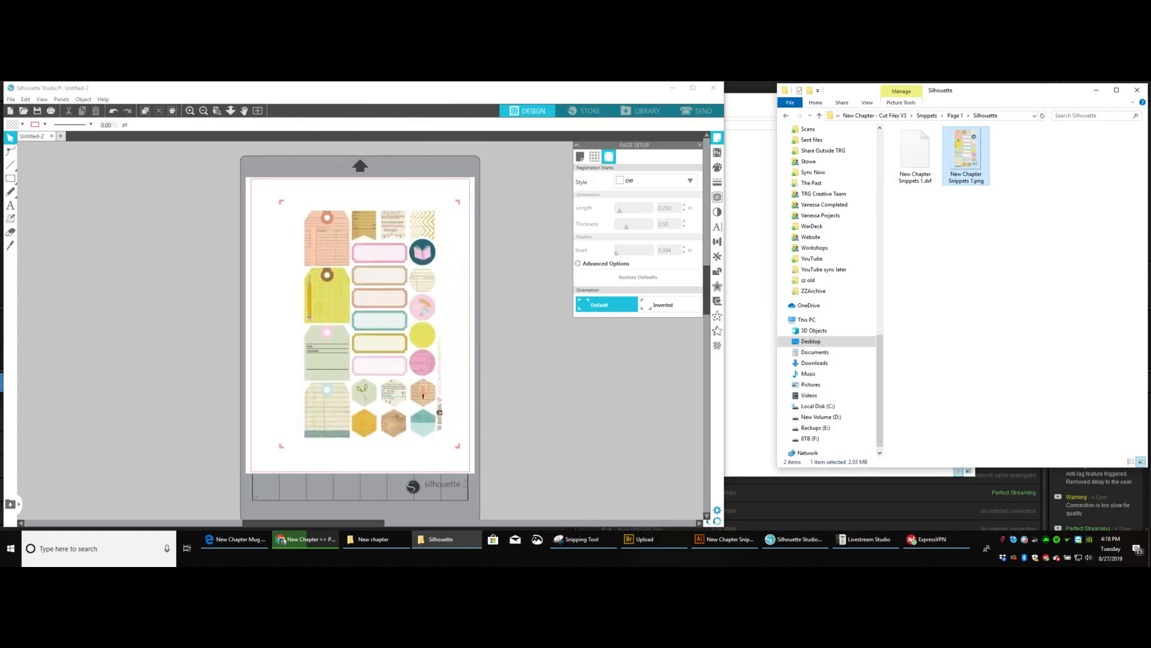
Center the Snippets sticker image on the page and check the alignment commands available for it.
{"action": "left_click", "coordinate": [384, 309]}
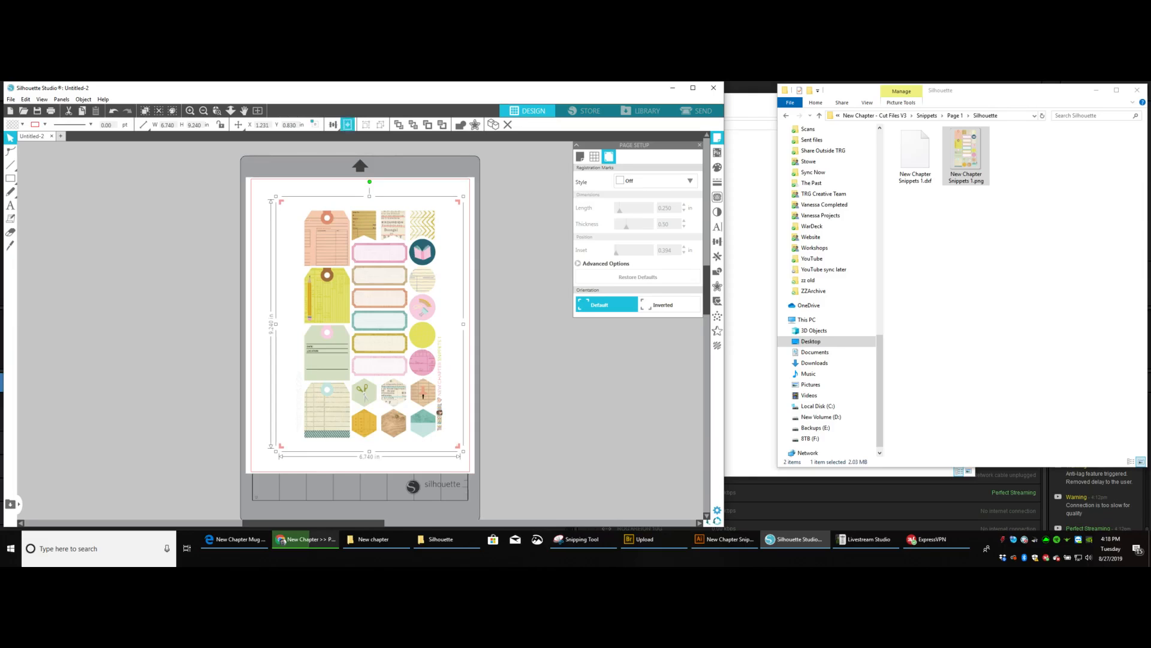
{"action": "left_click", "coordinate": [347, 124]}
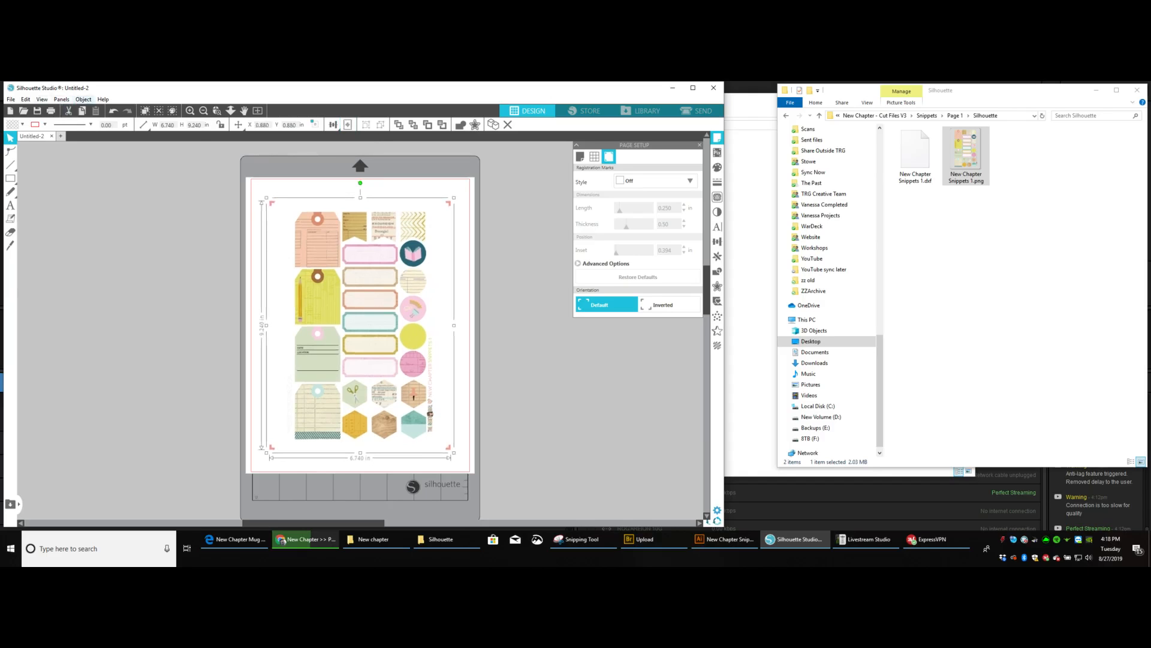
{"action": "left_click", "coordinate": [83, 99]}
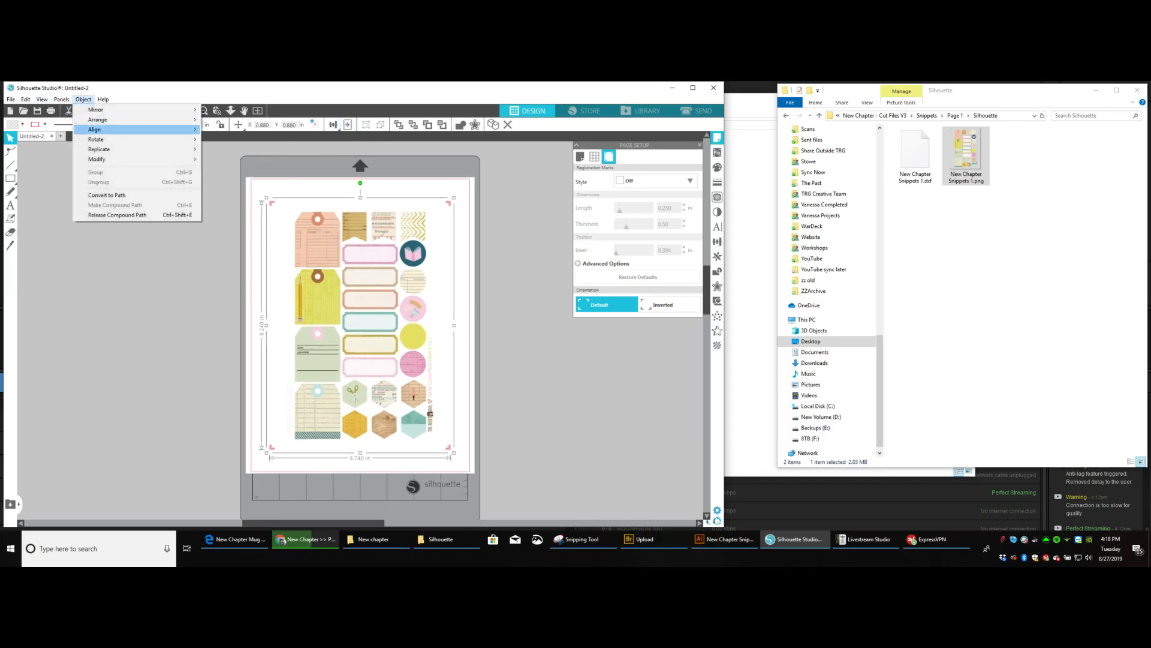
{"action": "mouse_move", "coordinate": [94, 129]}
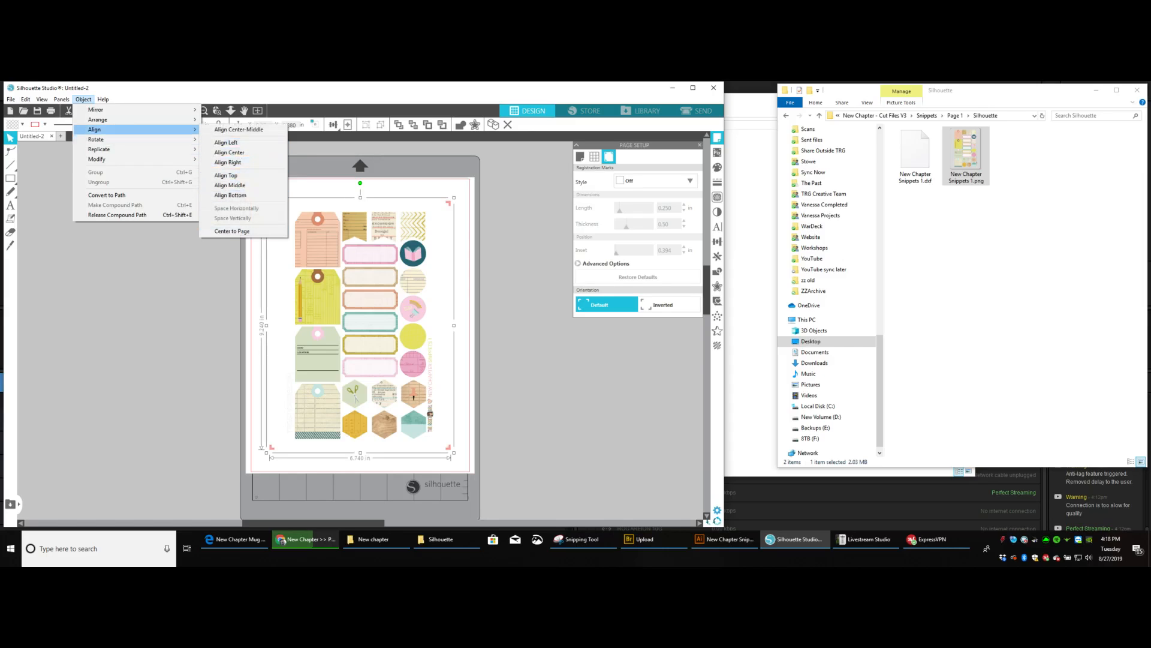
{"action": "left_click", "coordinate": [198, 279]}
{"action": "left_click", "coordinate": [318, 294]}
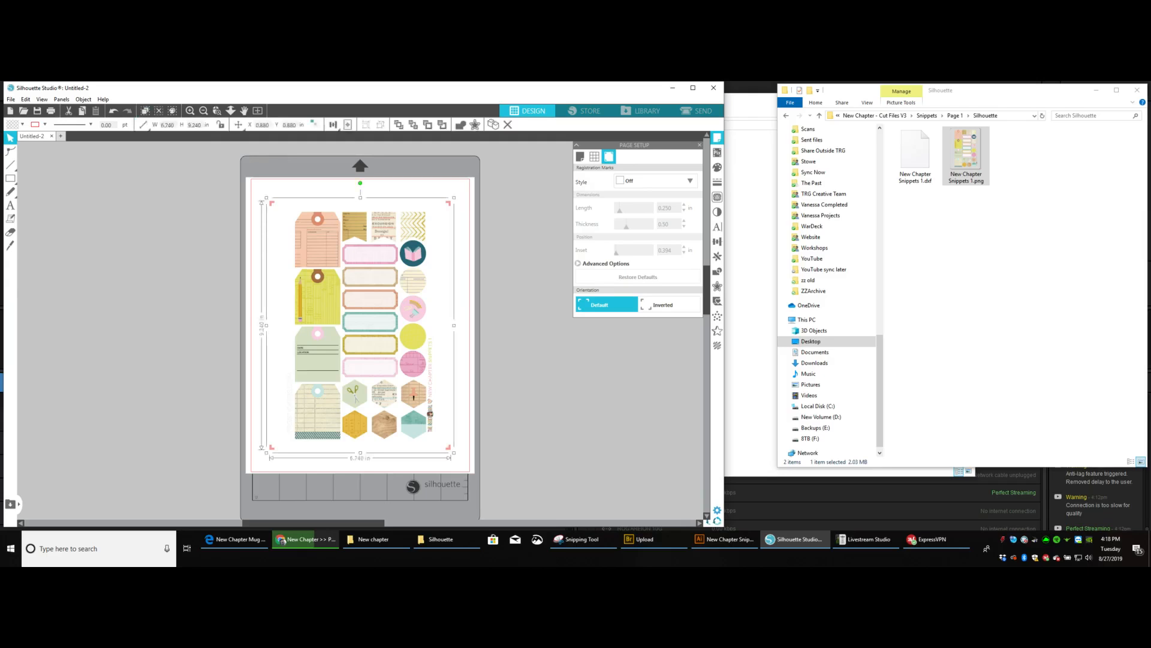
Import the New Chapter Snippets 1.dxf cut lines into the document and place them beside the page.
{"action": "left_click", "coordinate": [915, 153]}
{"action": "left_click_drag", "start_coordinate": [915, 153], "coordinate": [462, 262]}
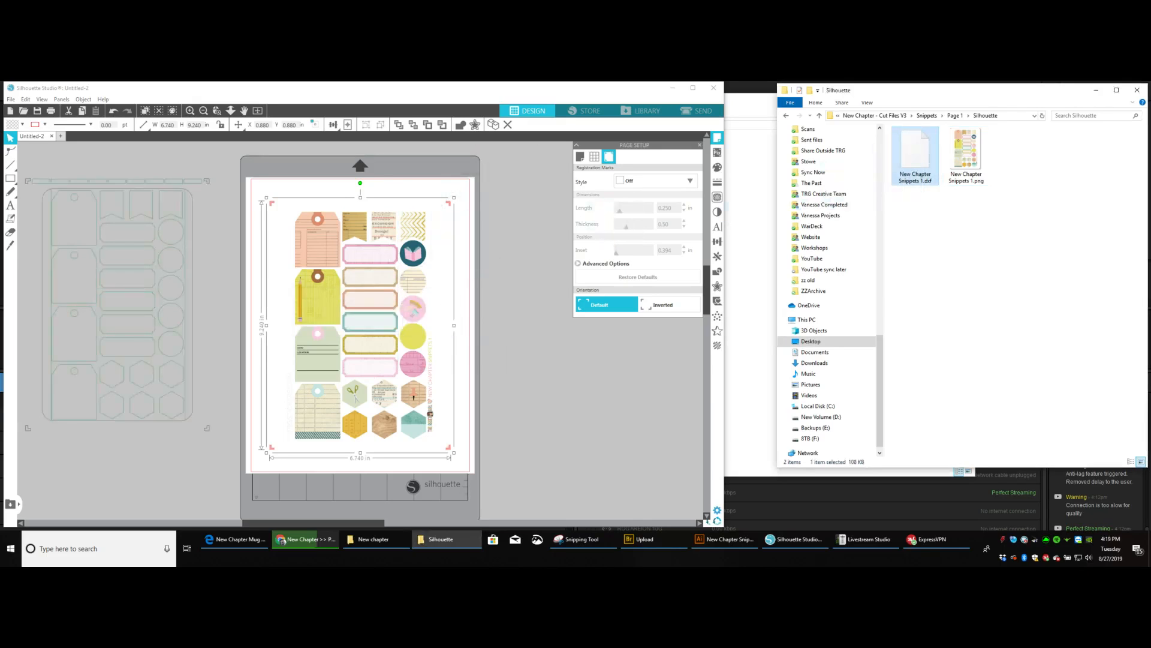
{"action": "left_click_drag", "start_coordinate": [462, 263], "coordinate": [571, 272]}
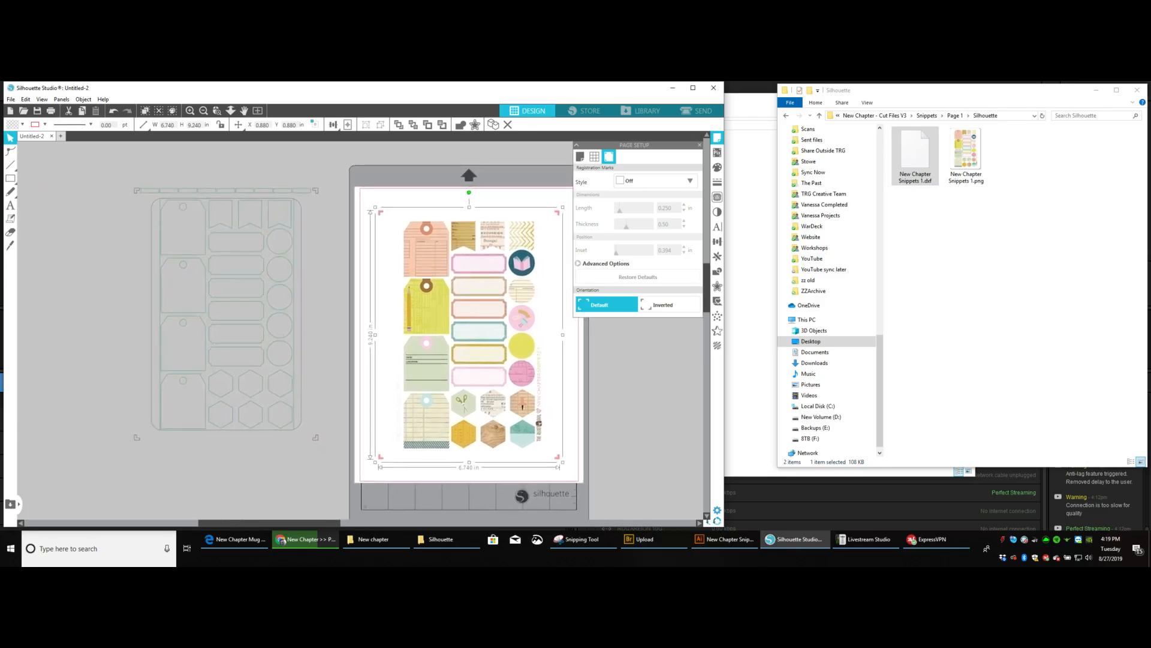
{"action": "key", "text": "ctrl+z"}
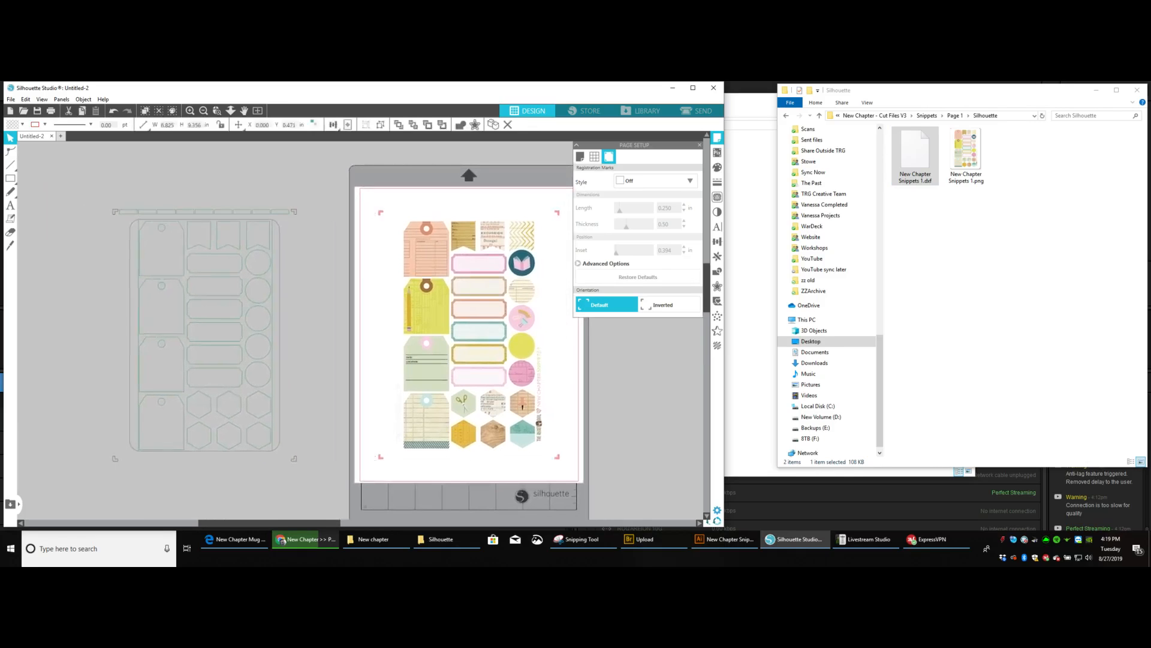
{"action": "left_click_drag", "start_coordinate": [204, 335], "coordinate": [203, 316]}
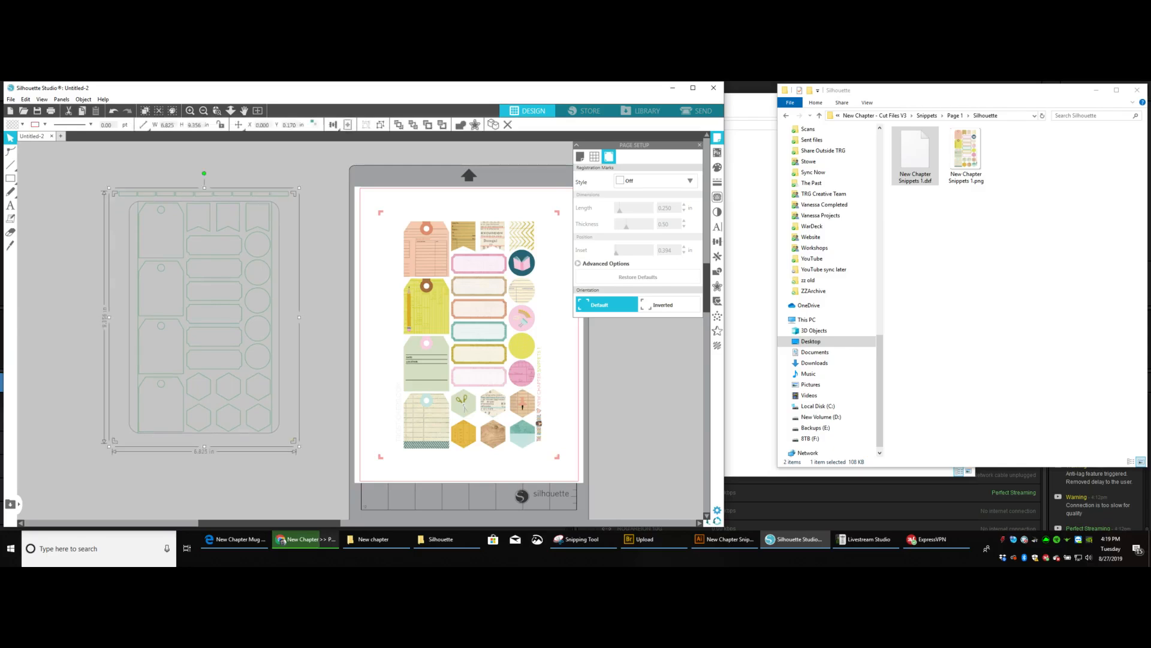
Ungroup the imported cut lines, try moving one banner outline toward the page, and undo the move.
{"action": "left_click", "coordinate": [84, 99]}
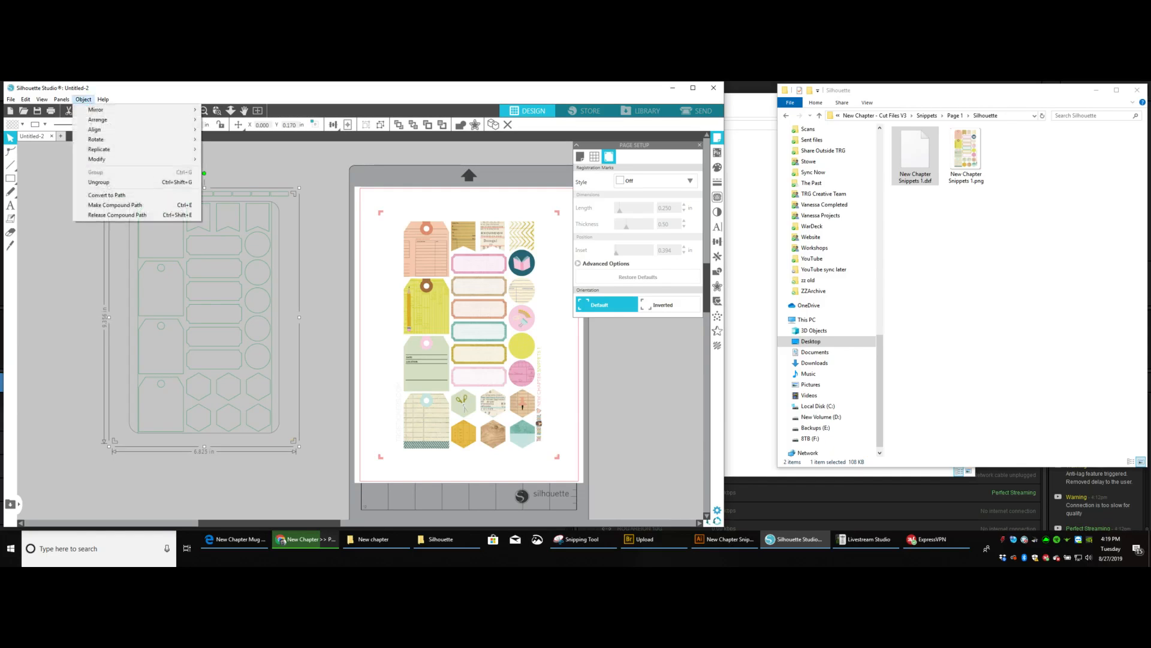
{"action": "left_click", "coordinate": [99, 182]}
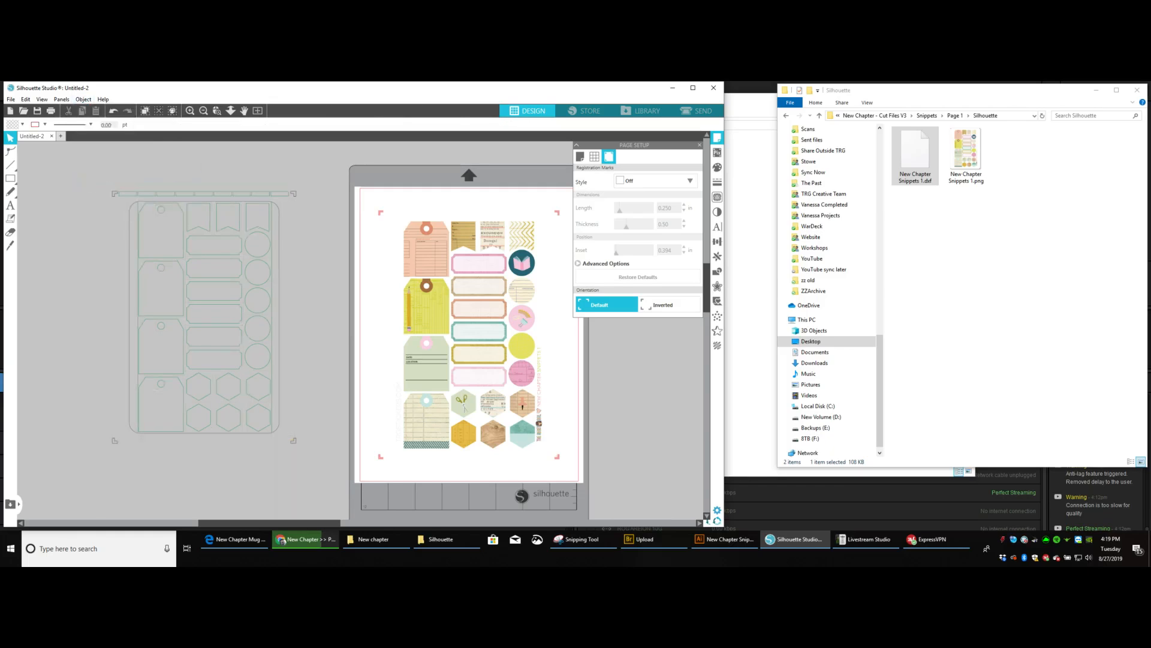
{"action": "left_click_drag", "start_coordinate": [258, 217], "coordinate": [384, 261]}
{"action": "key", "text": "ctrl+z"}
Select all the cut lines beside the page and group them into one object.
{"action": "left_click_drag", "start_coordinate": [82, 183], "coordinate": [331, 490]}
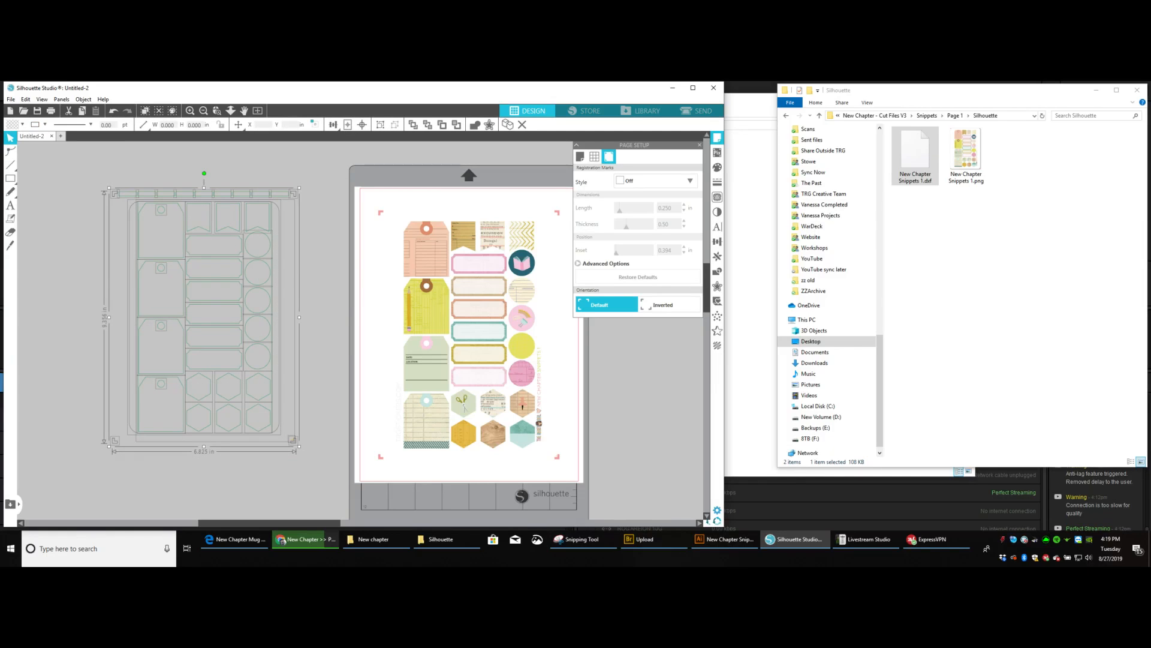
{"action": "left_click", "coordinate": [83, 100]}
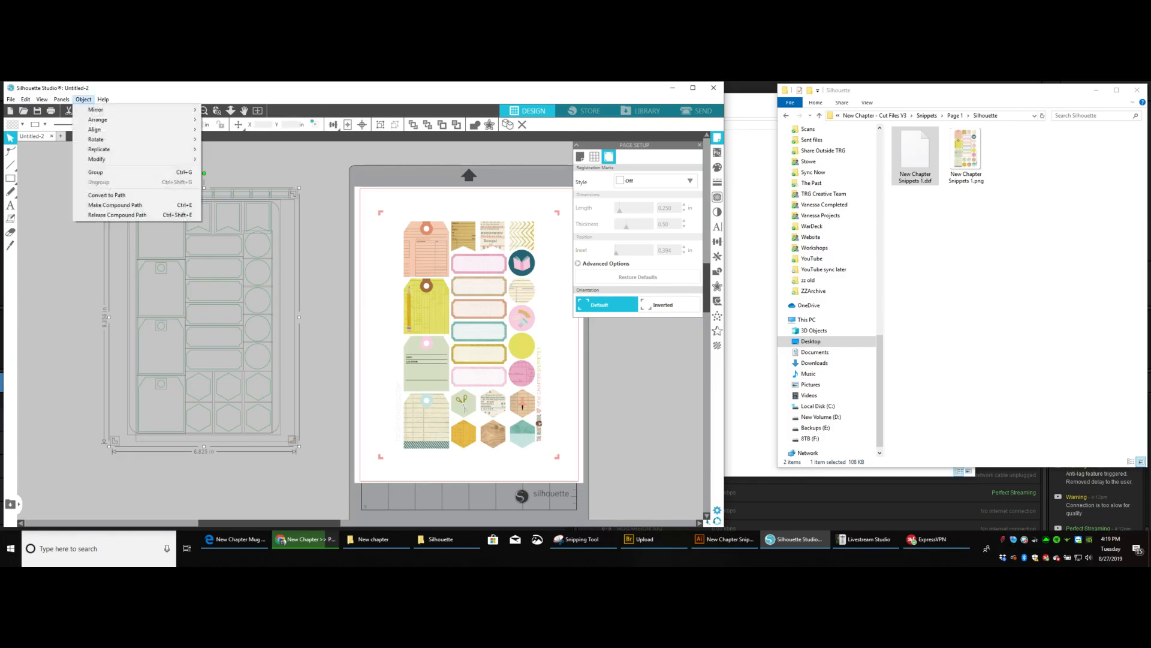
{"action": "left_click", "coordinate": [138, 172]}
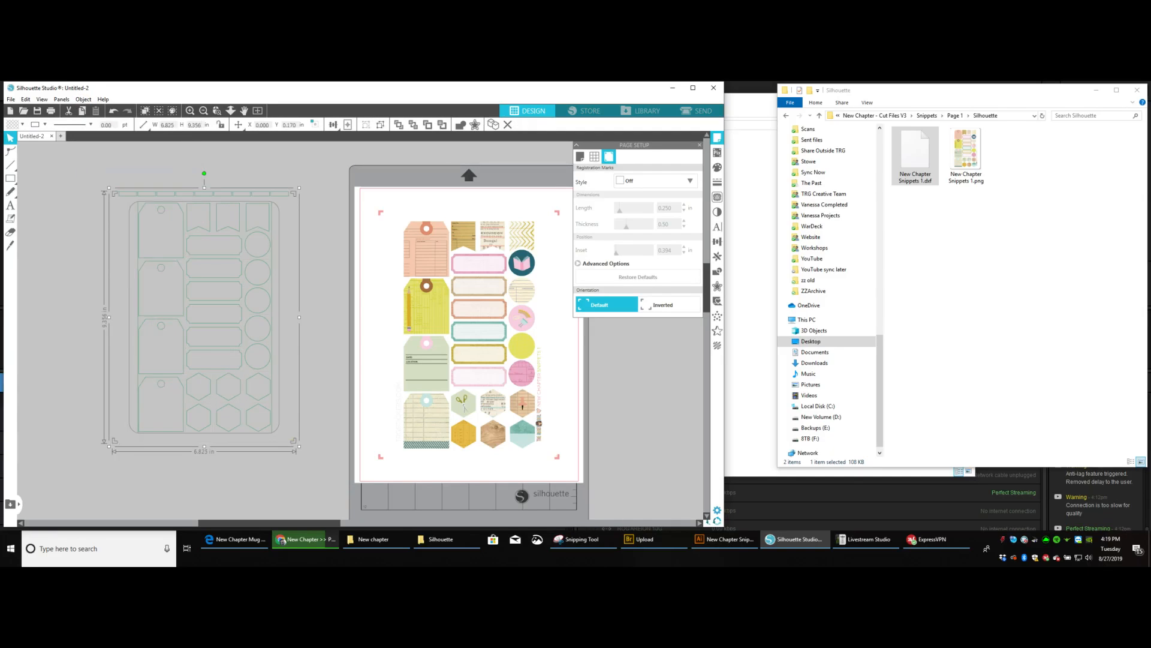
Resize the grouped cut lines to 6.740 in wide by 9.240 in high and center them on the page over the stickers.
{"action": "left_click_drag", "start_coordinate": [175, 125], "coordinate": [89, 124]}
{"action": "type", "text": "6.74"}
{"action": "key", "text": "Tab"}
{"action": "type", "text": "9"}
{"action": "key", "text": "Tab"}
{"action": "key", "text": "Return"}
{"action": "key", "text": "Return"}
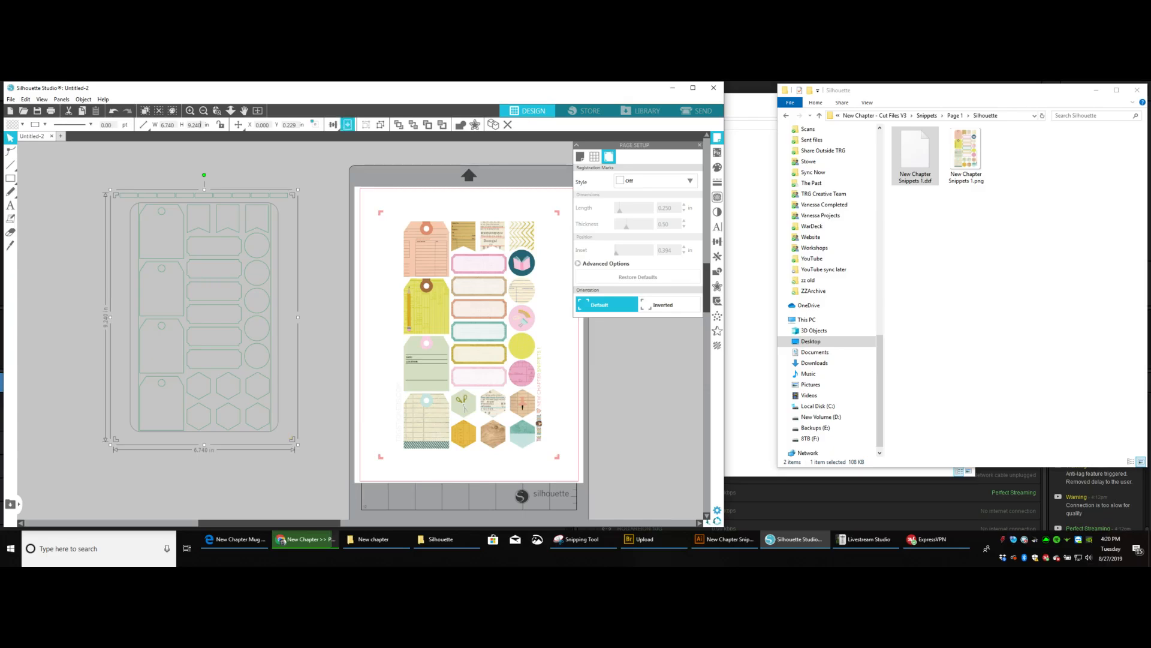
{"action": "left_click", "coordinate": [347, 124]}
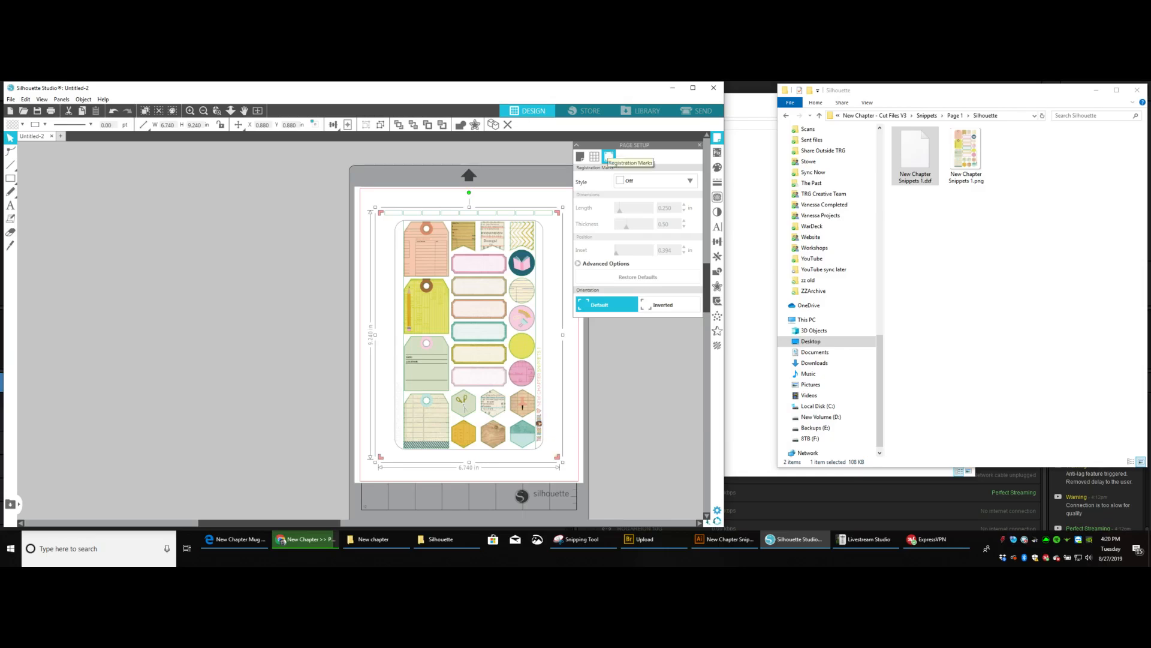
Turn on Type 1 registration marks and set their thickness to 0.30.
{"action": "left_click", "coordinate": [653, 180]}
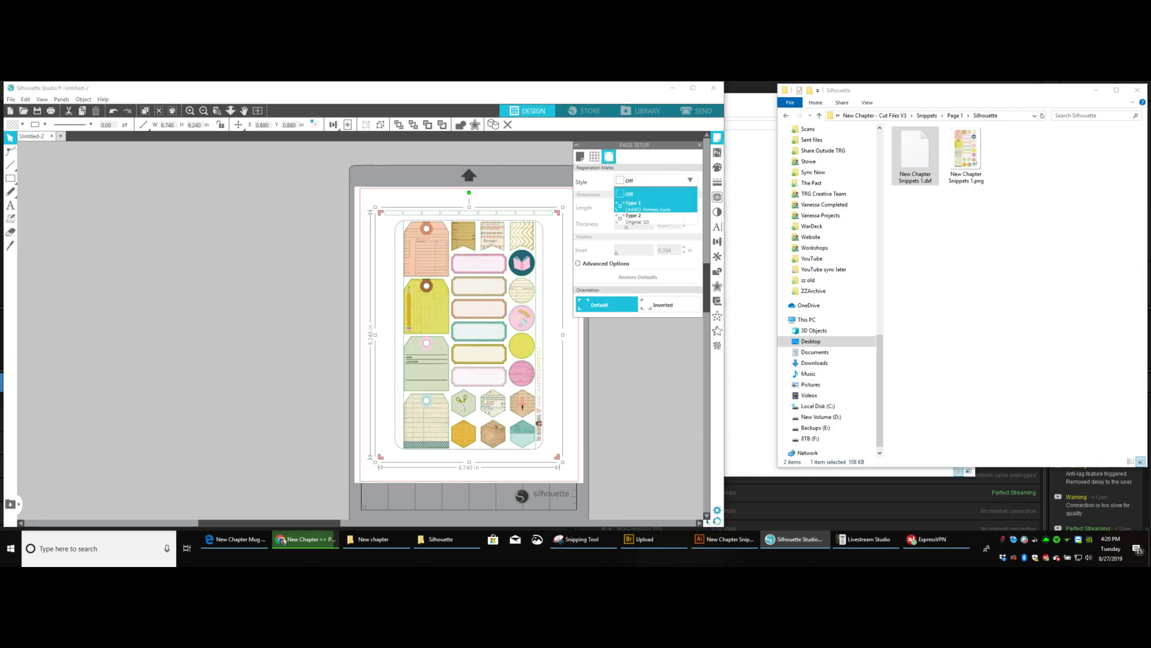
{"action": "left_click", "coordinate": [654, 205]}
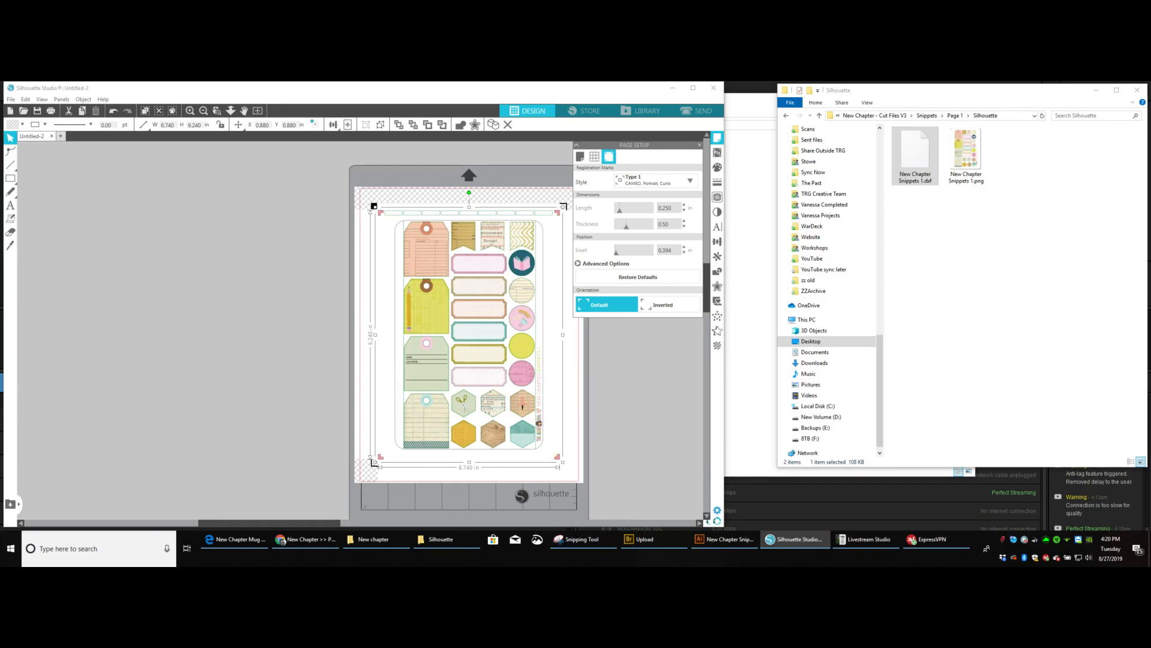
{"action": "left_click_drag", "start_coordinate": [626, 226], "coordinate": [616, 226]}
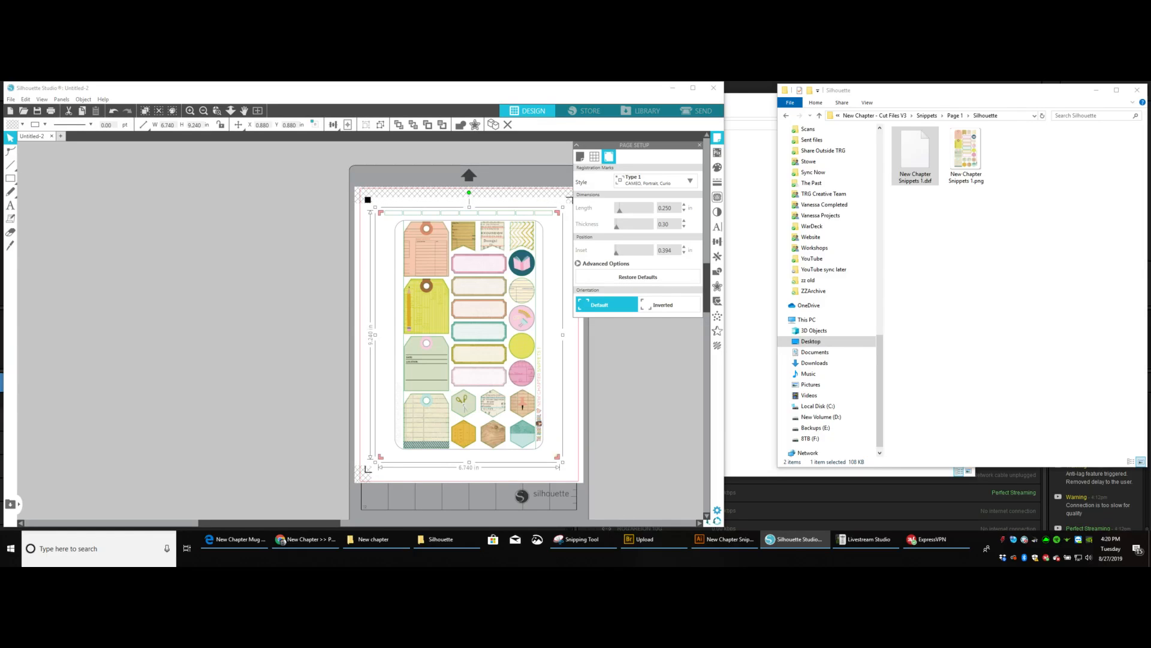
Try registration marks with a 0.375 in length, 0.50 thickness and 0.750 in inset.
{"action": "left_click_drag", "start_coordinate": [616, 226], "coordinate": [626, 226]}
{"action": "left_click_drag", "start_coordinate": [619, 209], "coordinate": [627, 209]}
{"action": "left_click_drag", "start_coordinate": [617, 252], "coordinate": [619, 252]}
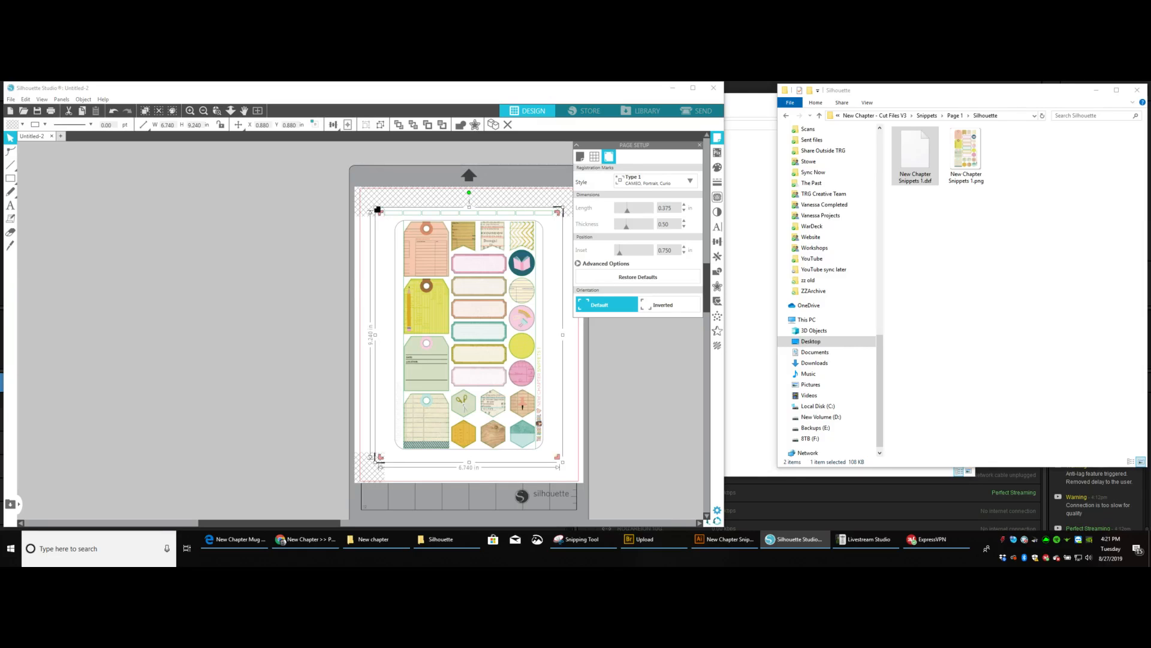
Set the registration marks to a 0.250 in length, 0.30 thickness and 0.394 in inset, and deselect the cut lines.
{"action": "left_click", "coordinate": [684, 211]}
{"action": "left_click", "coordinate": [684, 227]}
{"action": "left_click", "coordinate": [684, 227]}
{"action": "left_click", "coordinate": [684, 253]}
{"action": "left_click", "coordinate": [684, 253]}
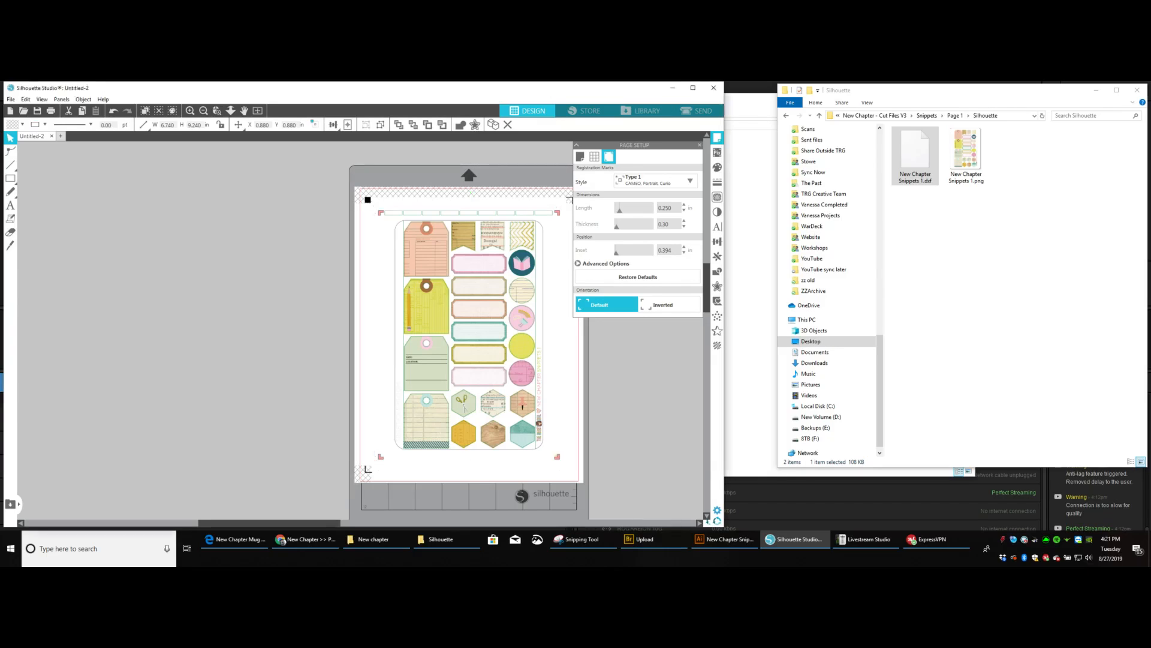
{"action": "left_click", "coordinate": [645, 390]}
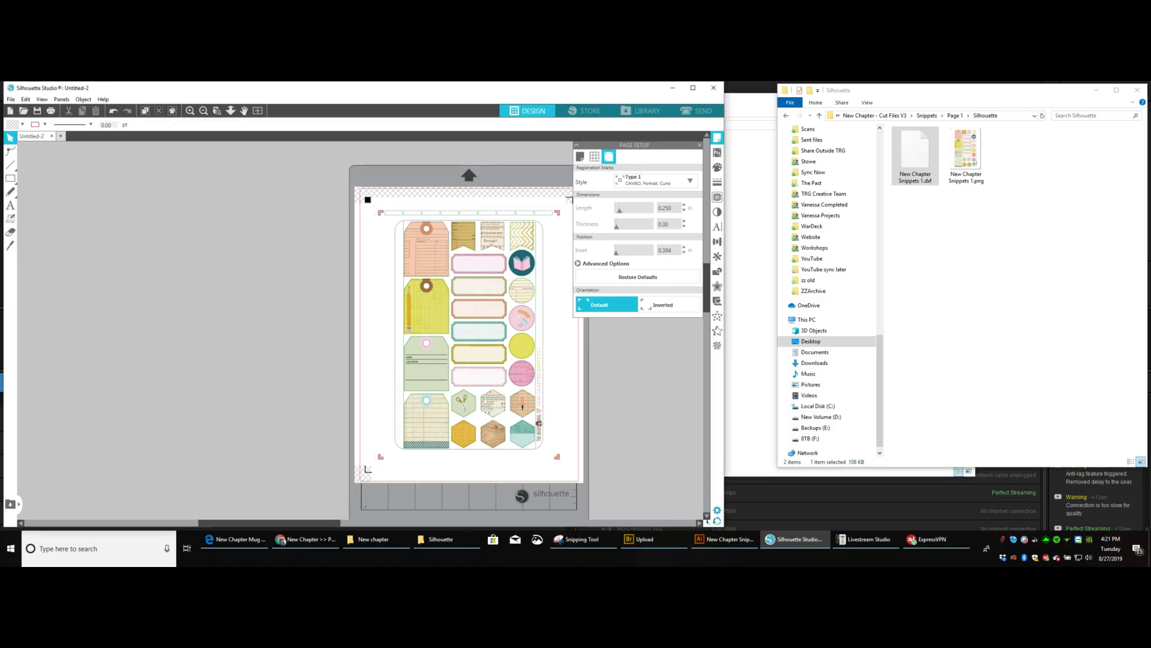
Prepare the cut job by line color and turn off cutting for all listed line colors.
{"action": "left_click", "coordinate": [699, 145]}
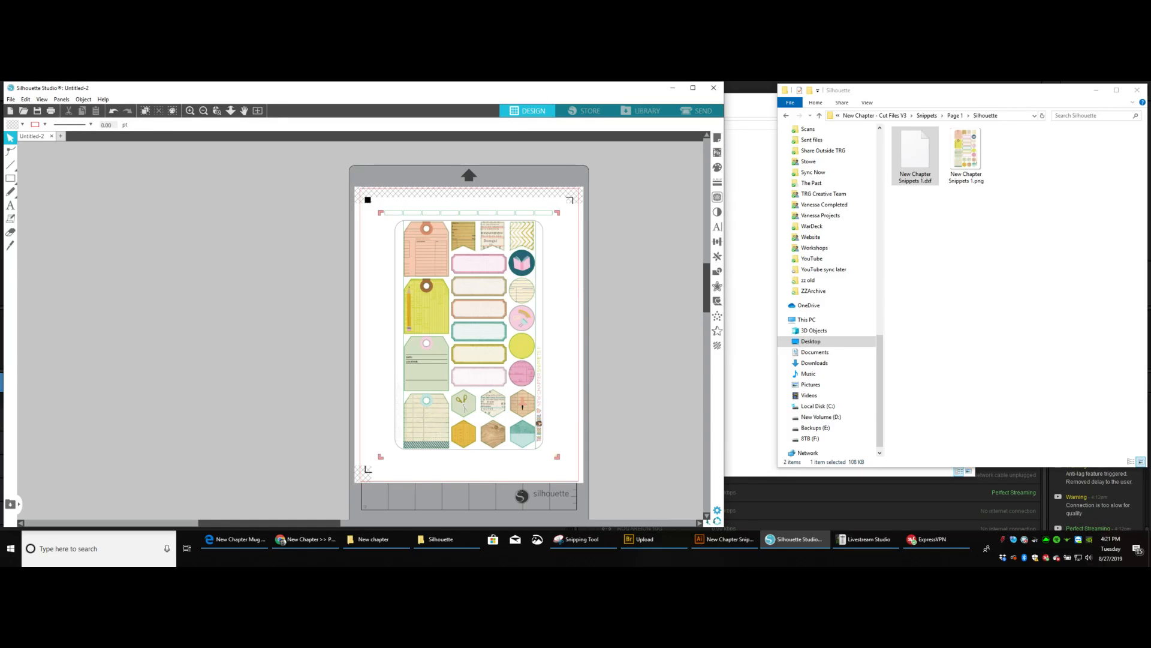
{"action": "left_click_drag", "start_coordinate": [479, 330], "coordinate": [426, 324]}
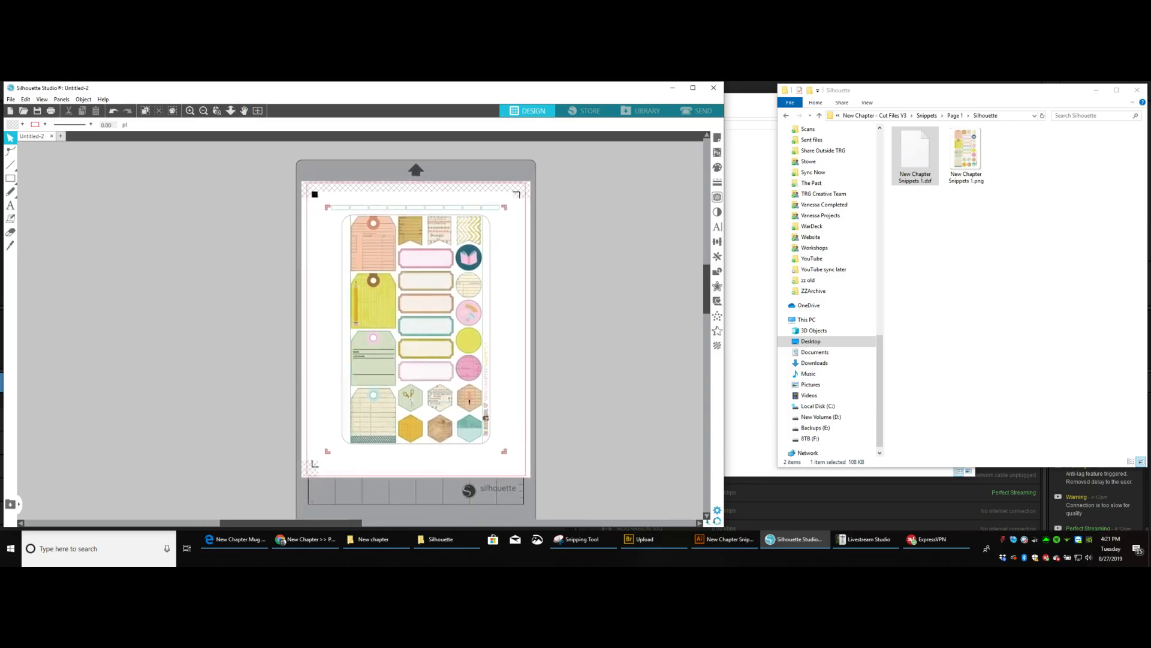
{"action": "left_click", "coordinate": [696, 111]}
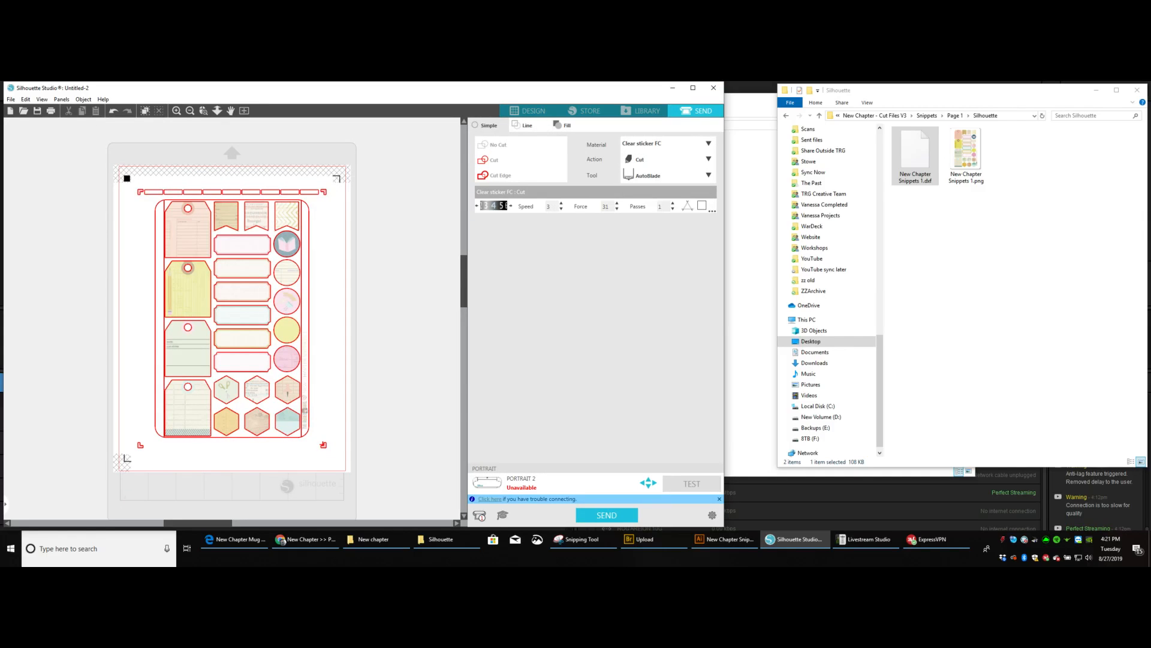
{"action": "left_click", "coordinate": [528, 125]}
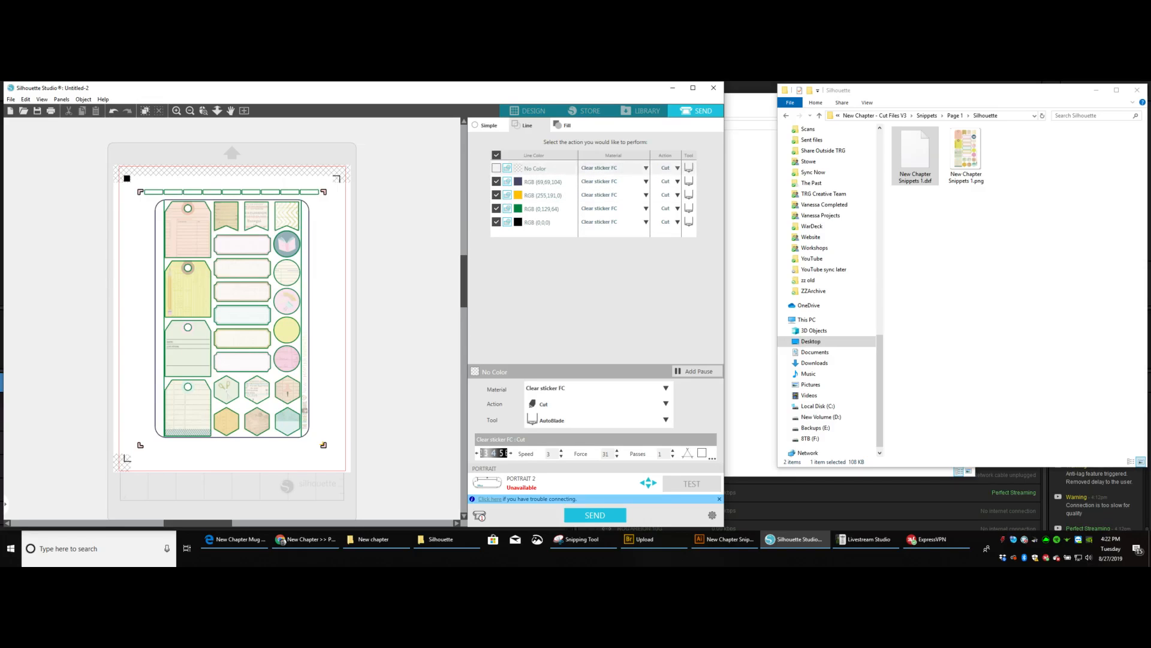
{"action": "left_click", "coordinate": [496, 181]}
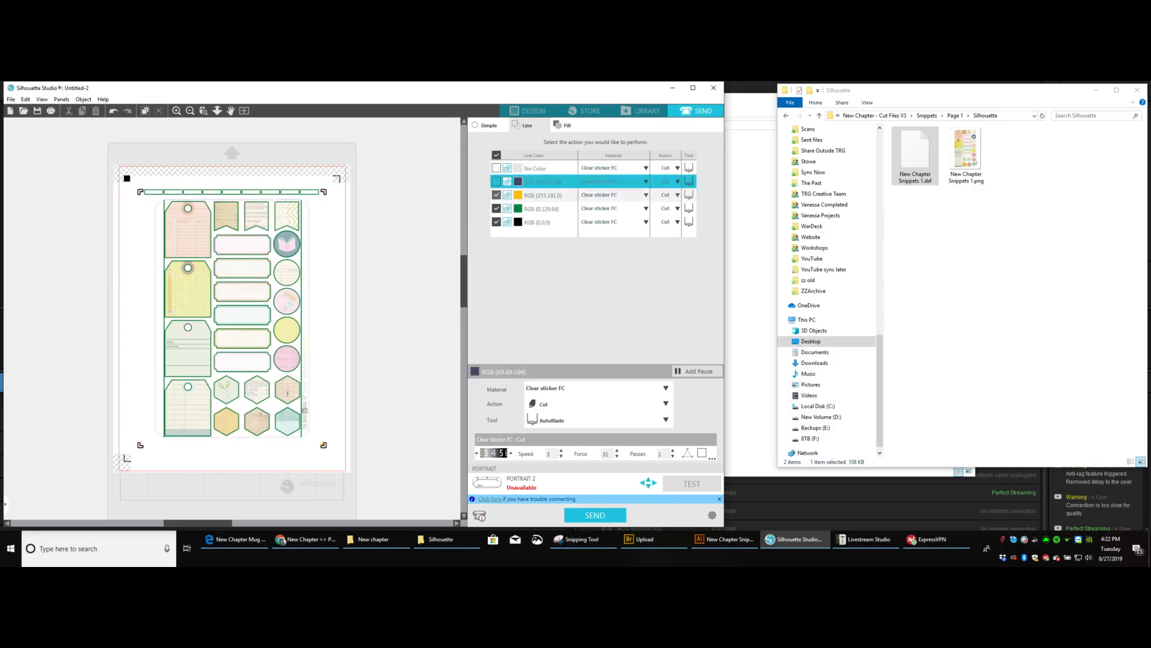
{"action": "left_click", "coordinate": [497, 194]}
{"action": "left_click", "coordinate": [496, 208]}
{"action": "left_click", "coordinate": [497, 221]}
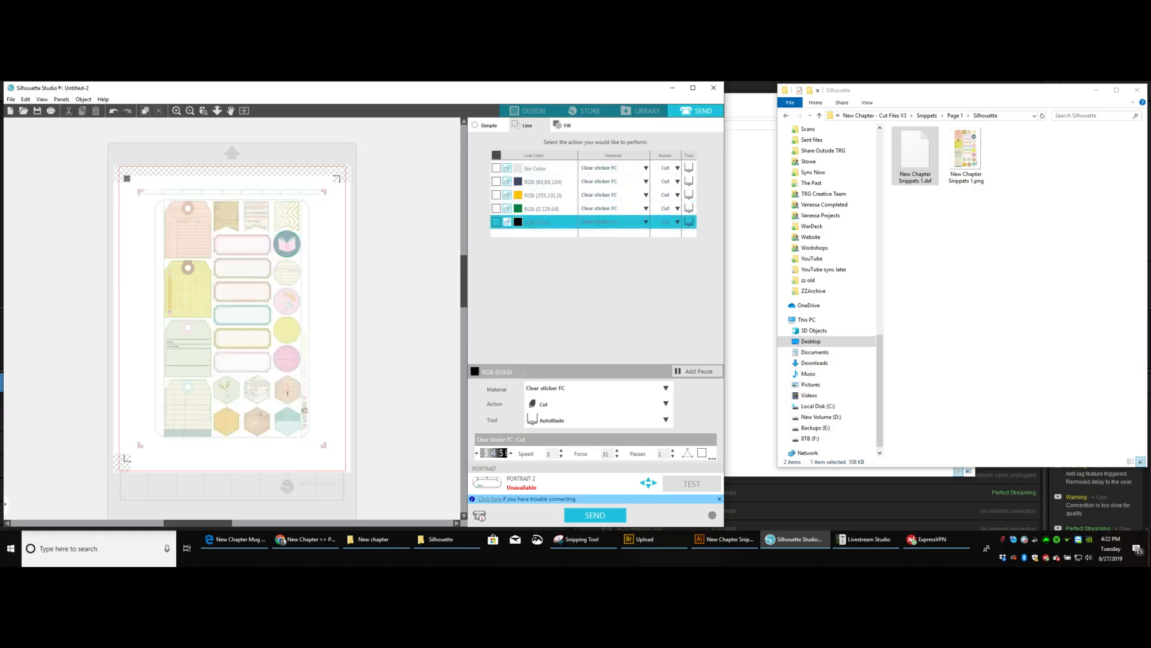
Toggle cutting of the black line color on and off to examine which lines it covers.
{"action": "left_click", "coordinate": [496, 222]}
{"action": "left_click", "coordinate": [497, 222]}
{"action": "left_click", "coordinate": [497, 222]}
{"action": "left_click", "coordinate": [497, 222]}
{"action": "left_click", "coordinate": [497, 222]}
{"action": "left_click", "coordinate": [497, 222]}
{"action": "left_click", "coordinate": [496, 222]}
{"action": "left_click", "coordinate": [496, 222]}
{"action": "left_click", "coordinate": [496, 222]}
{"action": "left_click", "coordinate": [497, 222]}
{"action": "left_click", "coordinate": [496, 222]}
{"action": "left_click", "coordinate": [496, 222]}
Enable cutting for the green line color and set its material to the user-defined KC.
{"action": "left_click", "coordinate": [496, 209]}
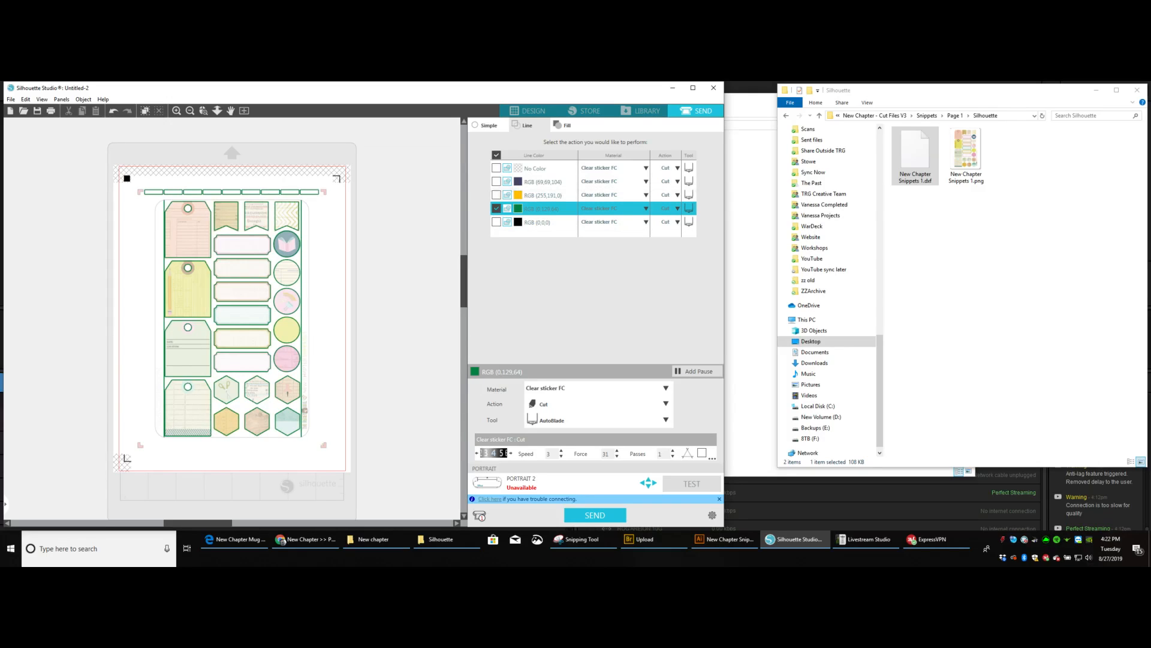
{"action": "left_click", "coordinate": [646, 208]}
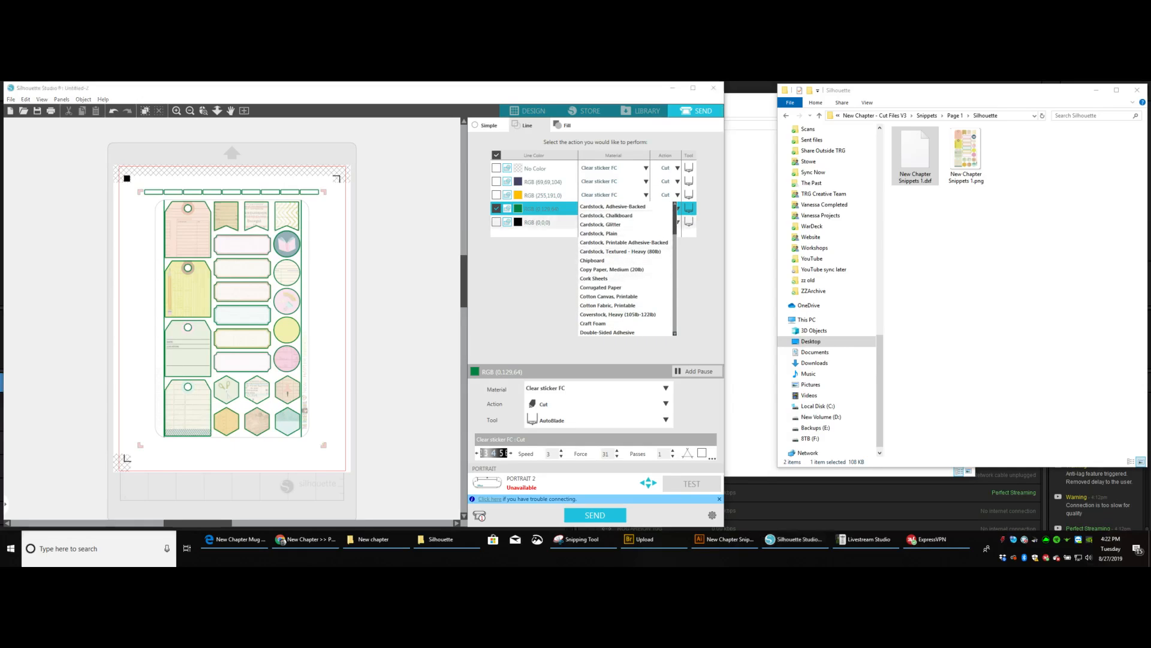
{"action": "scroll", "coordinate": [625, 268], "scroll_direction": "down", "scroll_amount": 6}
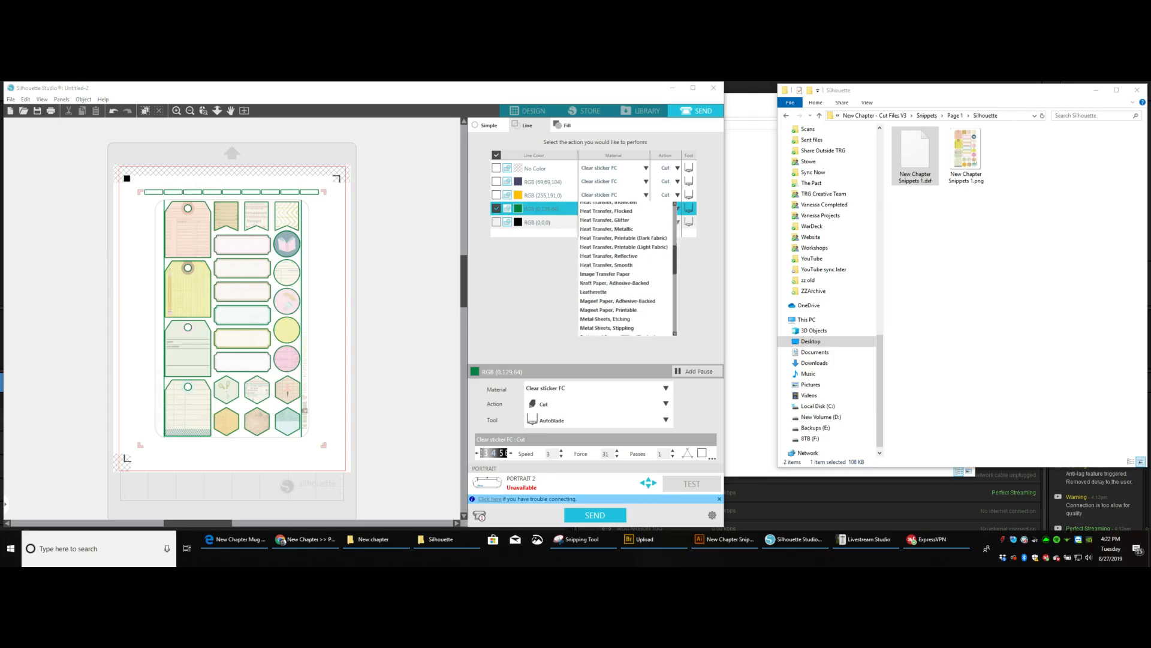
{"action": "scroll", "coordinate": [624, 268], "scroll_direction": "down", "scroll_amount": 8}
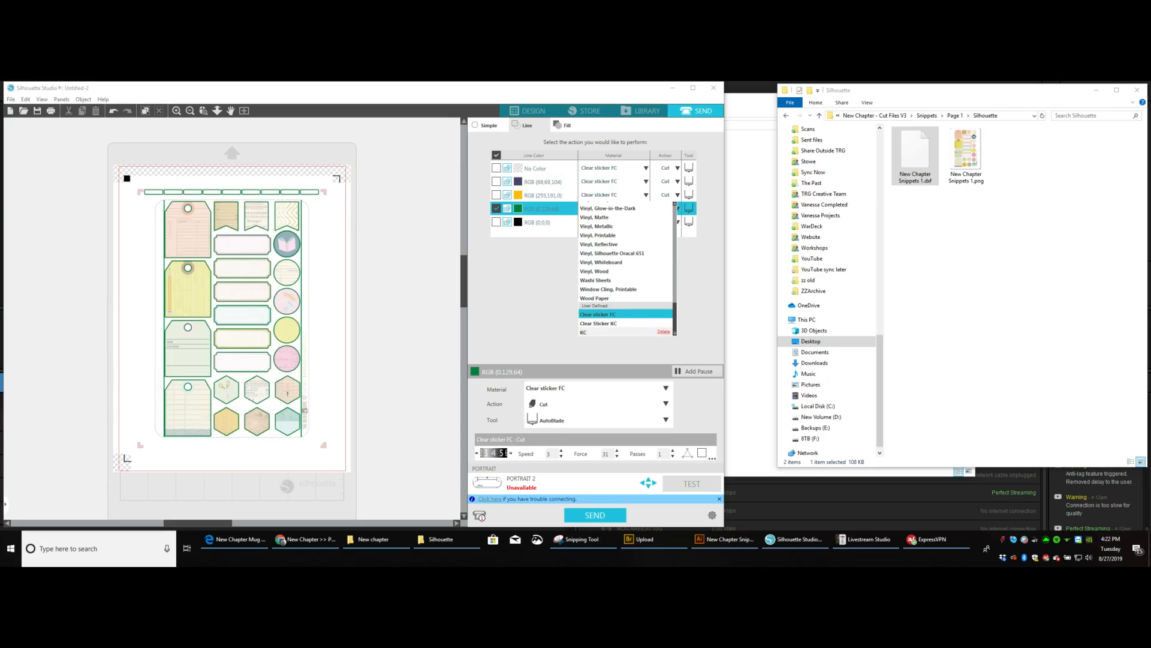
{"action": "left_click", "coordinate": [594, 332]}
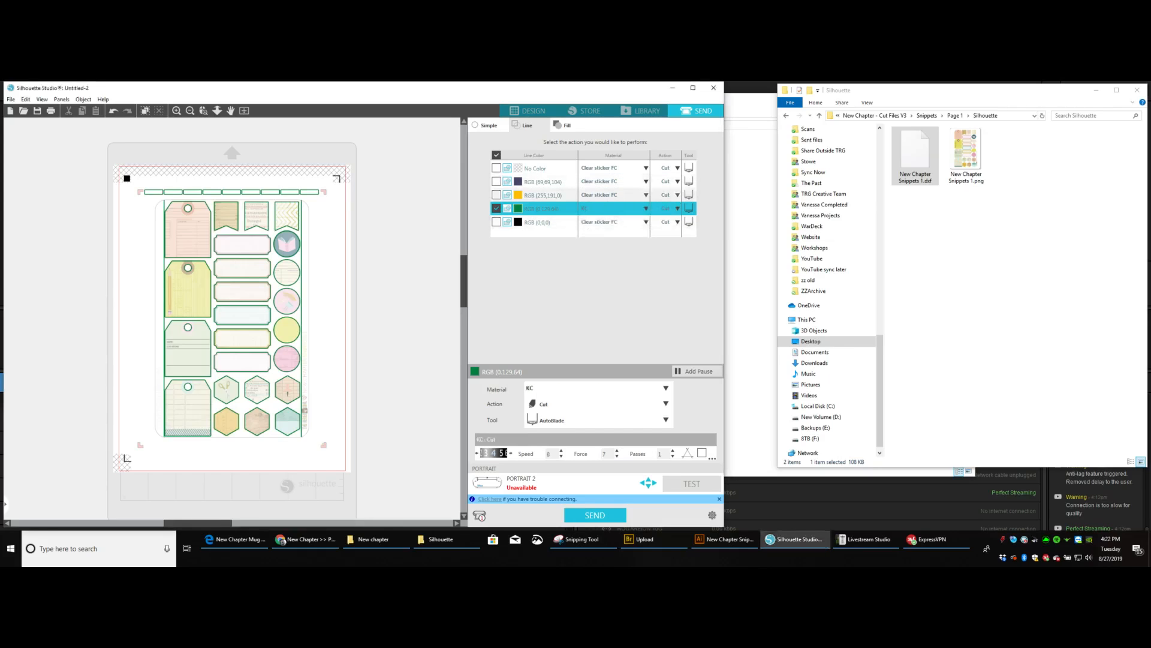
Enable cutting for the yellow line color.
{"action": "left_click", "coordinate": [497, 195]}
{"action": "left_click", "coordinate": [496, 195]}
{"action": "left_click", "coordinate": [497, 195]}
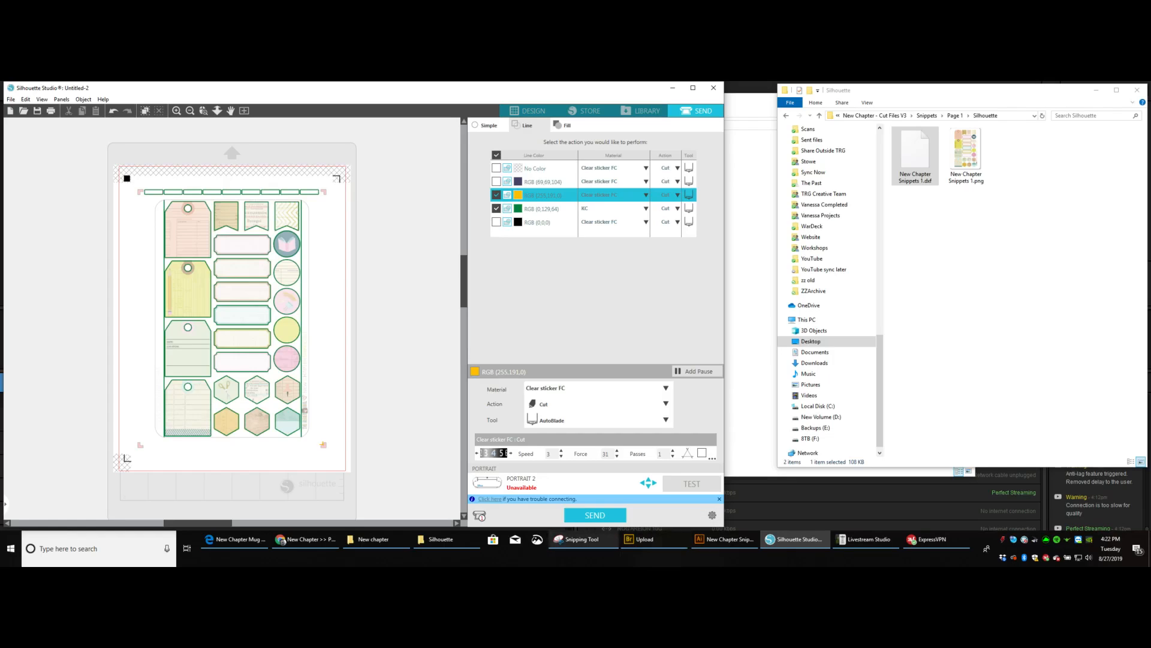
{"action": "left_click", "coordinate": [581, 539]}
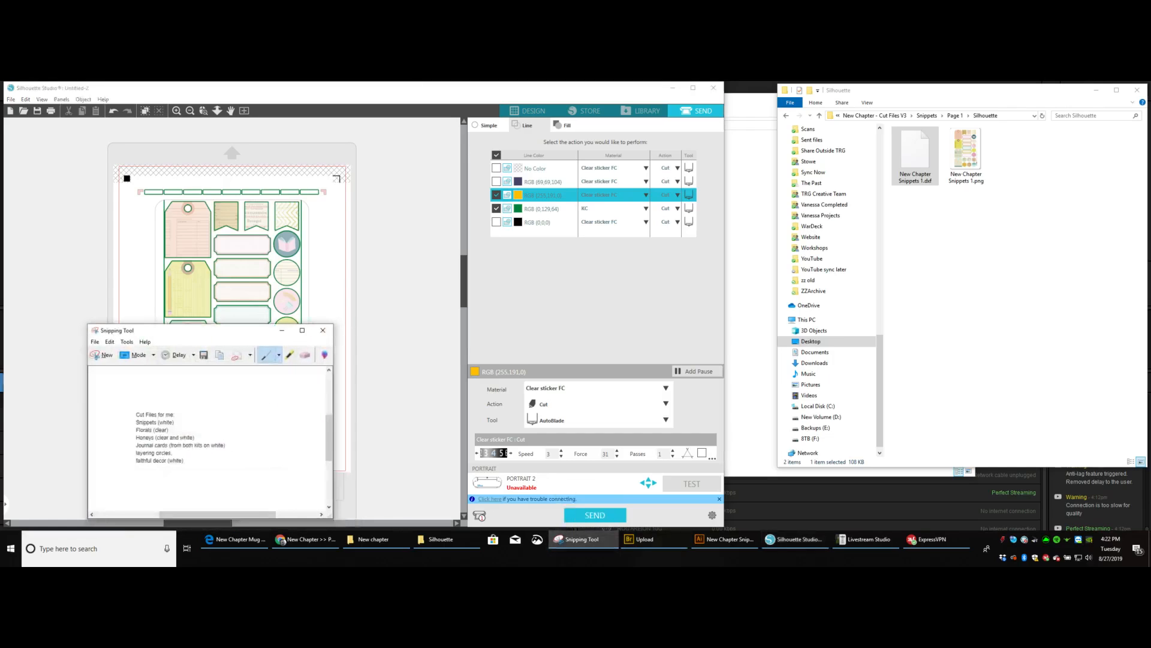
{"action": "left_click_drag", "start_coordinate": [210, 324], "coordinate": [488, 419]}
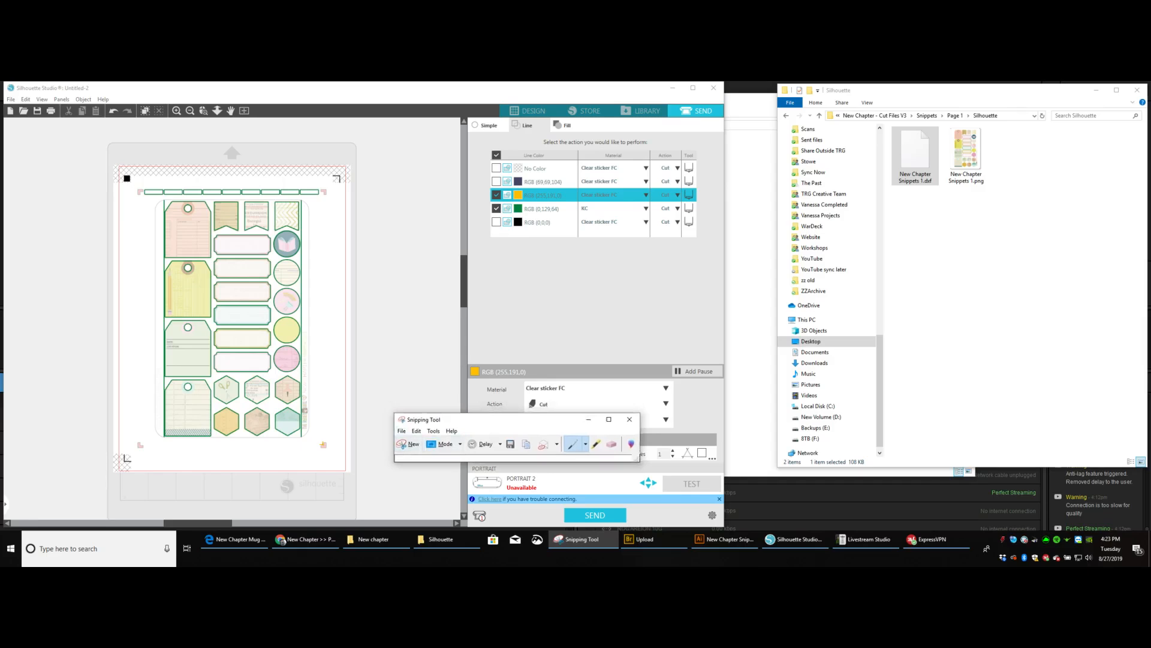
{"action": "left_click_drag", "start_coordinate": [462, 419], "coordinate": [479, 402]}
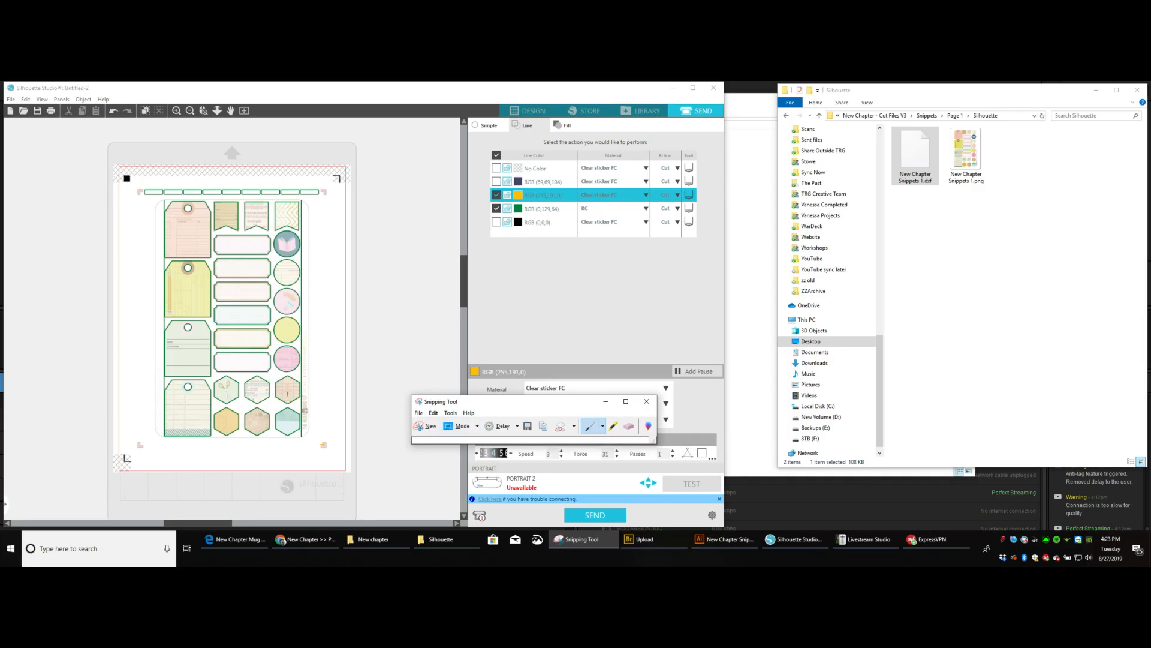
{"action": "left_click", "coordinate": [419, 401]}
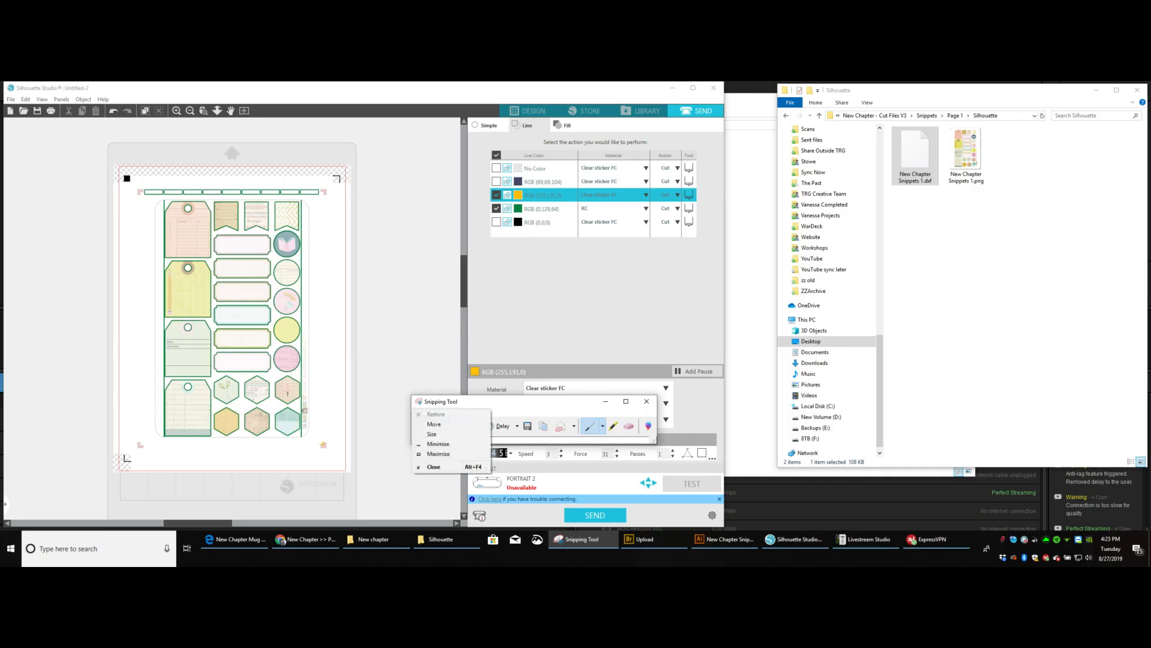
{"action": "left_click", "coordinate": [418, 401]}
{"action": "left_click_drag", "start_coordinate": [444, 402], "coordinate": [412, 462]}
Order the yellow and green line colors ahead of dark blue, and enable dark blue with Cardstock, Plain as its material.
{"action": "left_click_drag", "start_coordinate": [542, 195], "coordinate": [543, 181]}
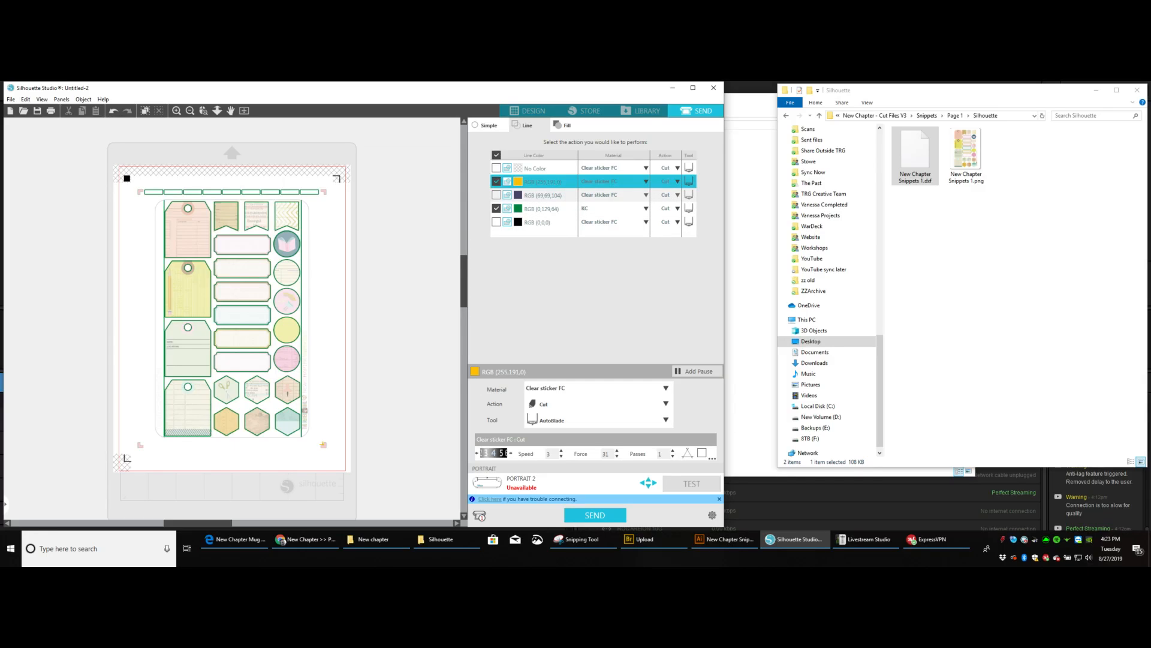
{"action": "left_click_drag", "start_coordinate": [584, 208], "coordinate": [583, 194]}
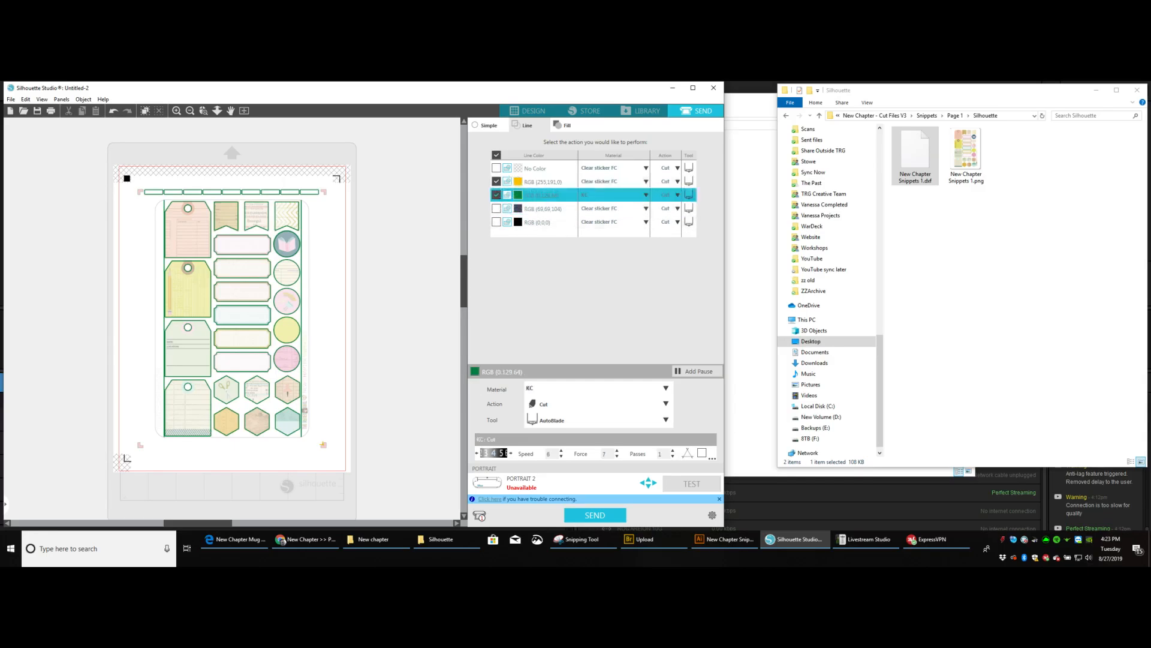
{"action": "left_click", "coordinate": [497, 209]}
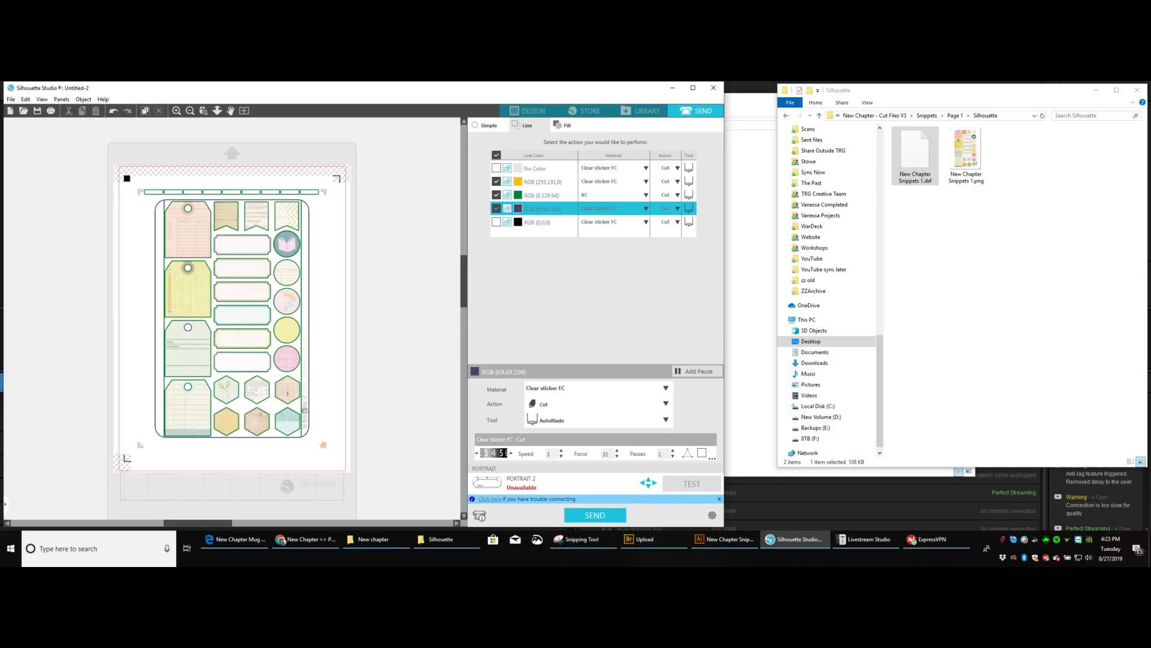
{"action": "left_click", "coordinate": [645, 209]}
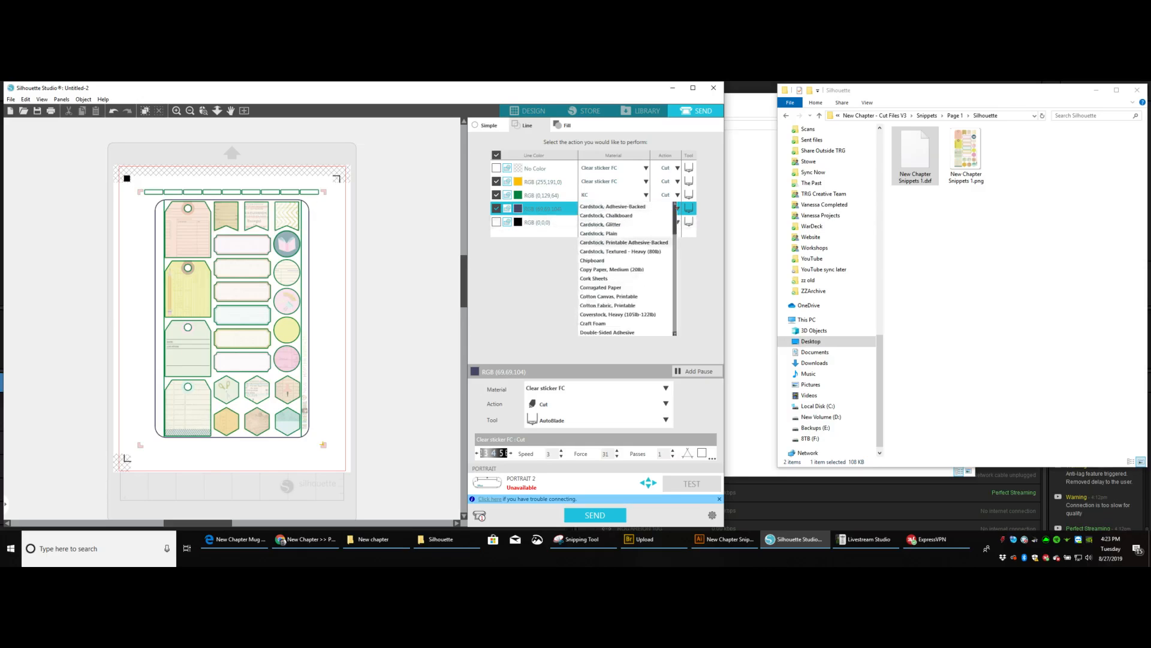
{"action": "left_click", "coordinate": [598, 233]}
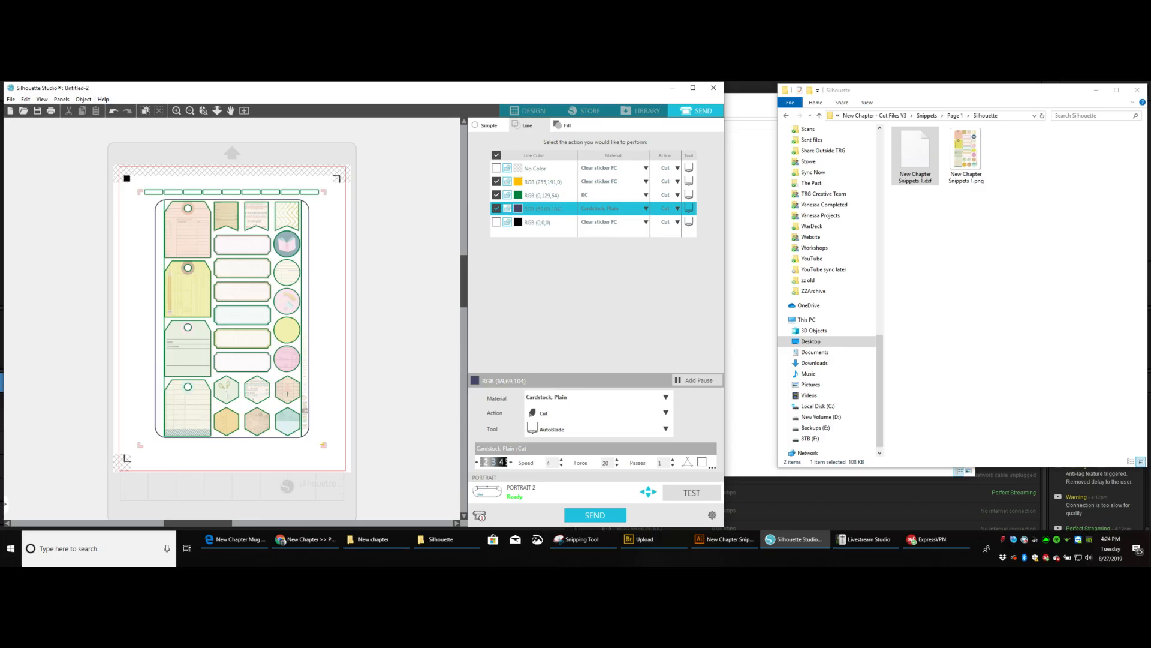
Print the current page at High quality on the XP-960 Series printer and check its print queue.
{"action": "left_click", "coordinate": [11, 100]}
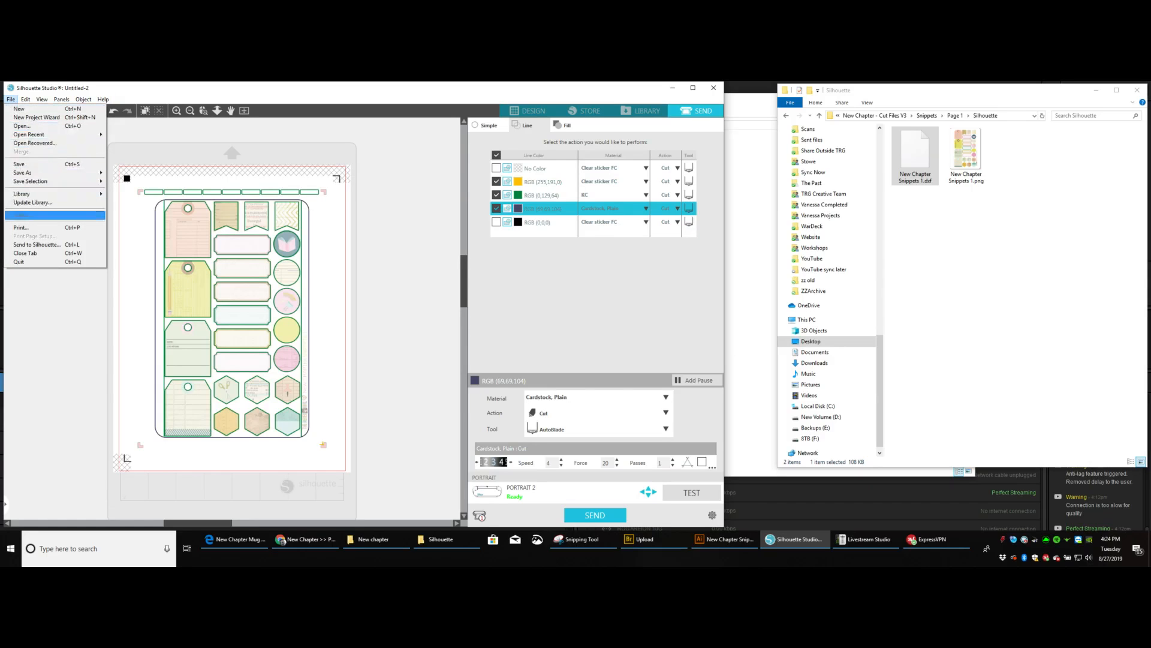
{"action": "left_click", "coordinate": [21, 228]}
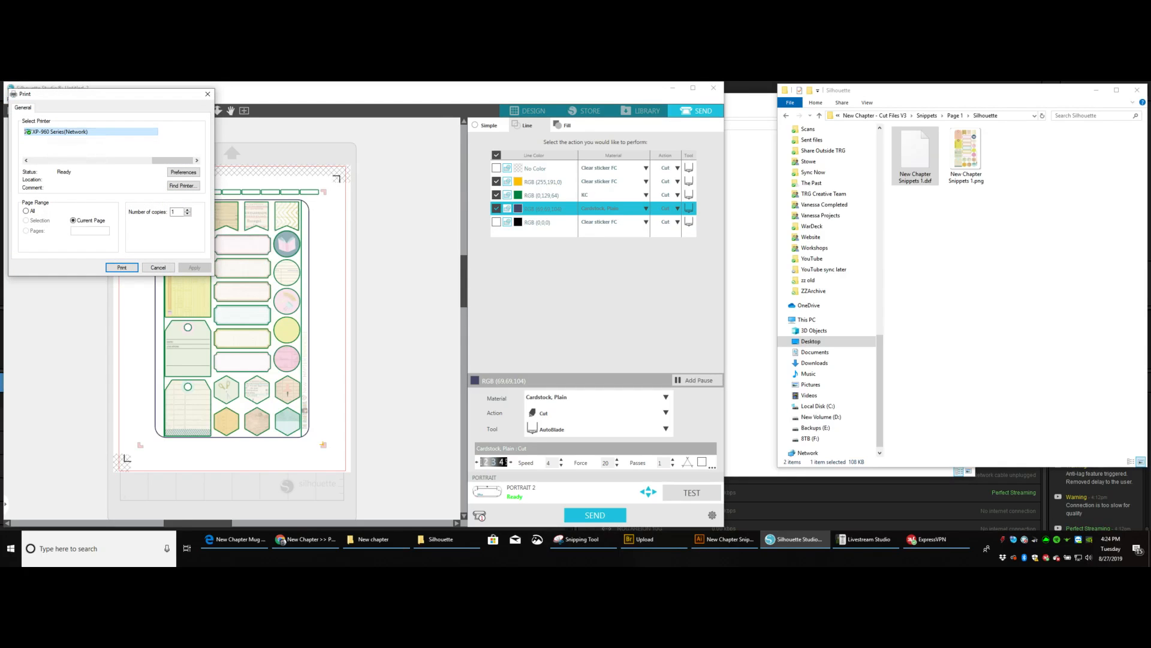
{"action": "left_click", "coordinate": [183, 172]}
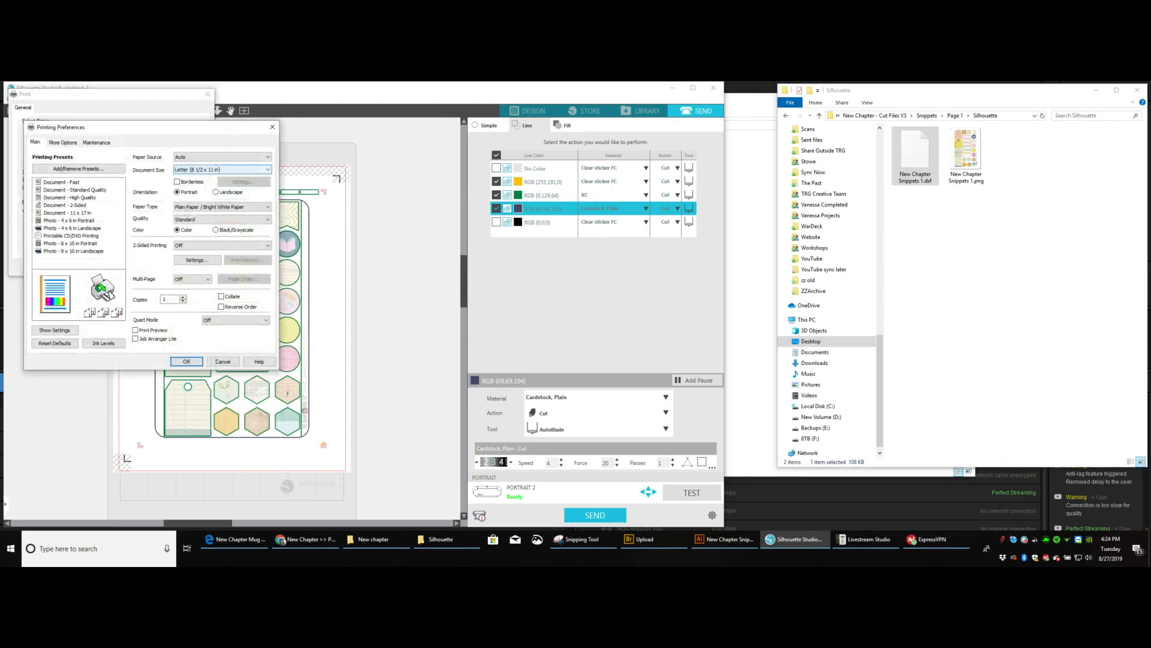
{"action": "left_click", "coordinate": [211, 219]}
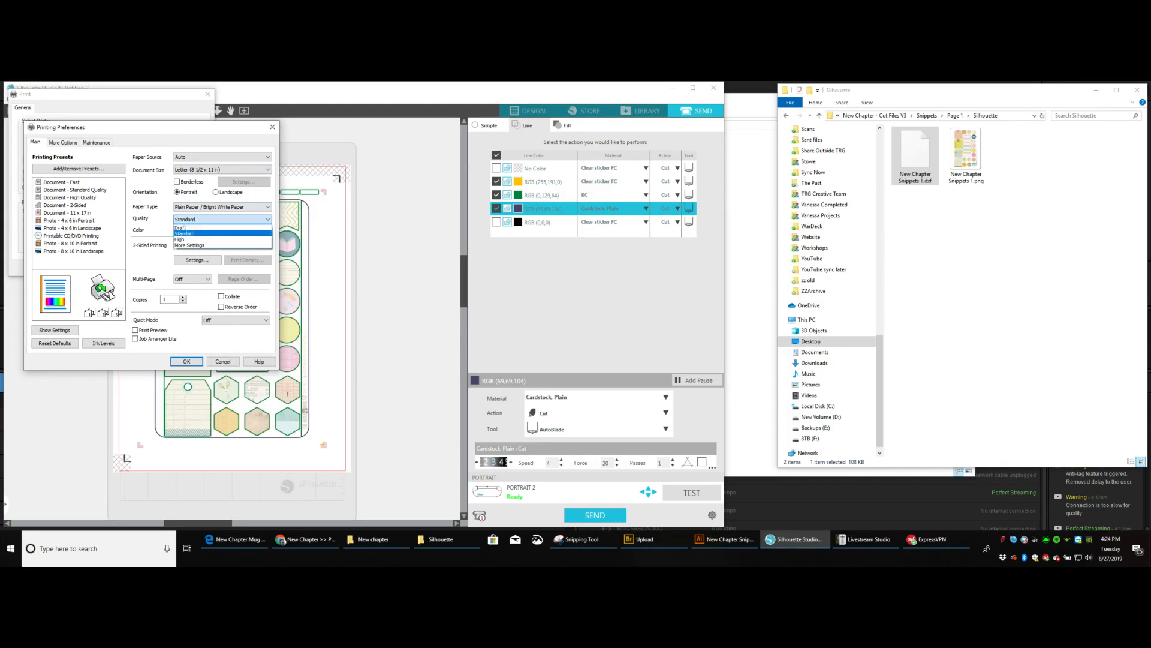
{"action": "left_click", "coordinate": [192, 239]}
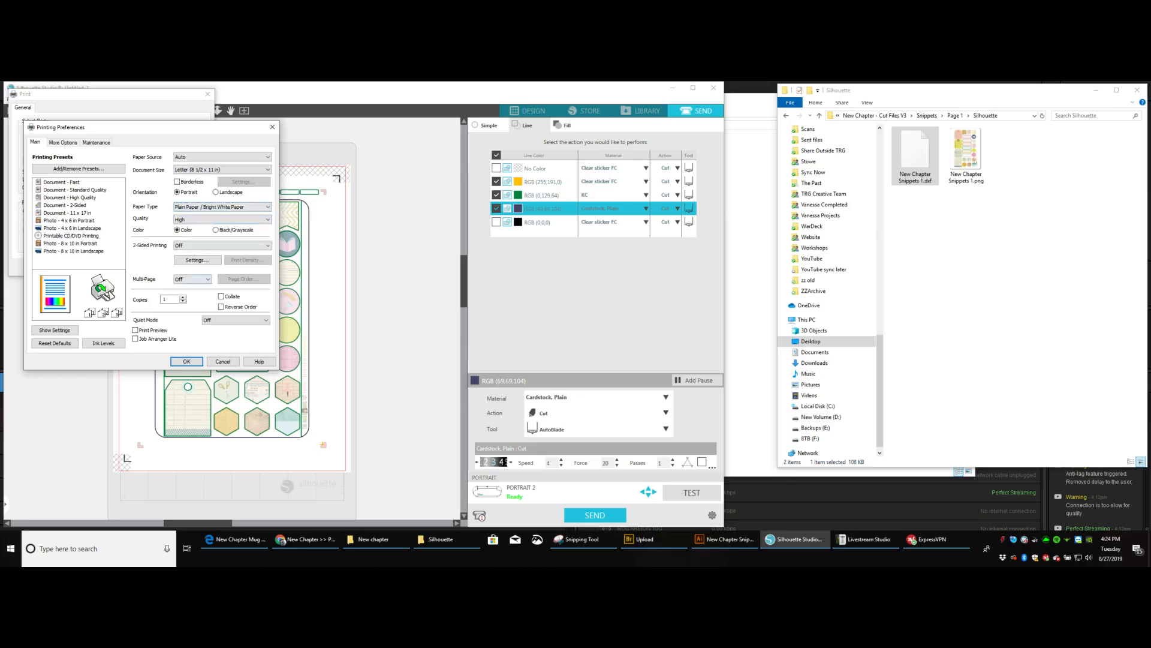
{"action": "left_click", "coordinate": [186, 361]}
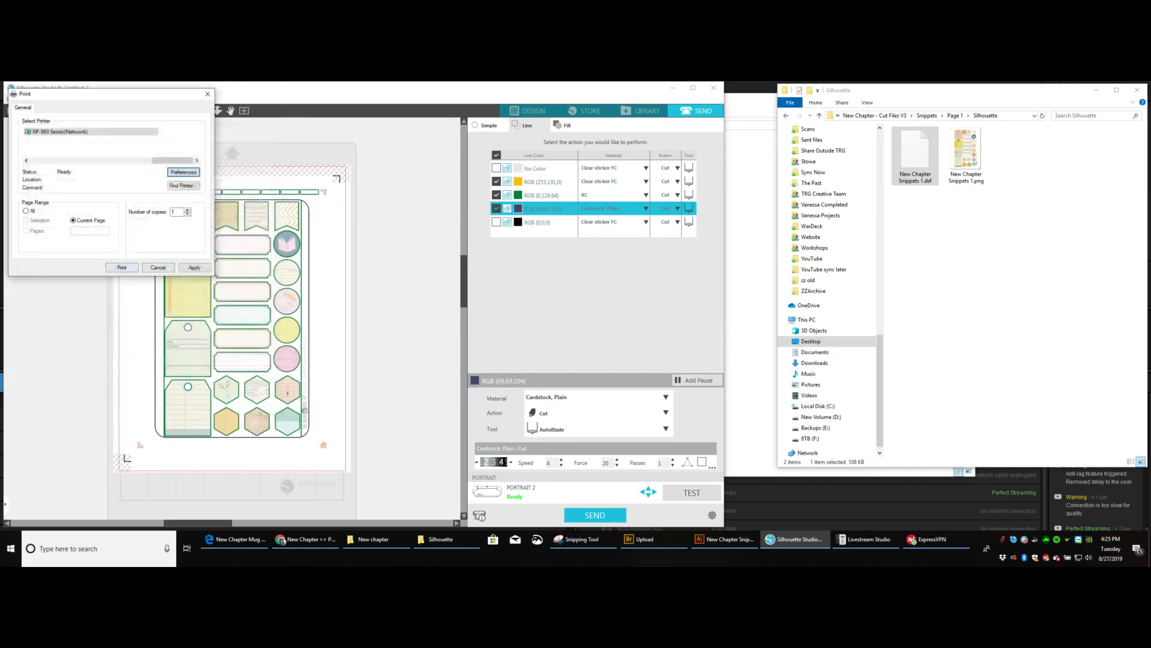
{"action": "left_click", "coordinate": [122, 268]}
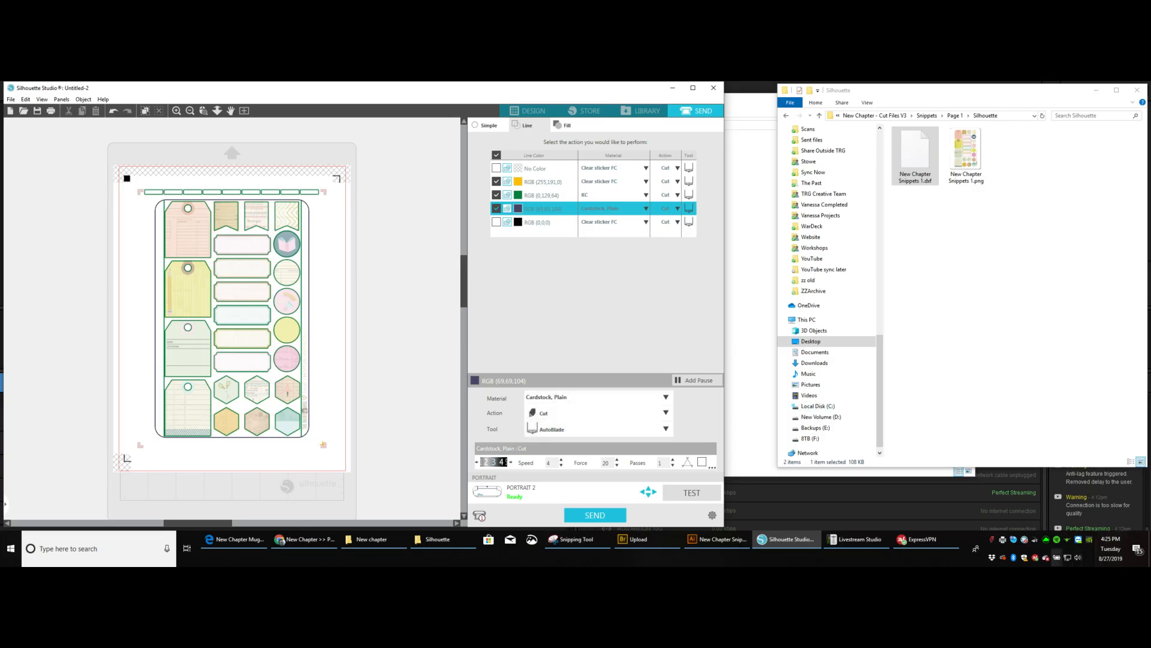
{"action": "double_click", "coordinate": [1002, 539]}
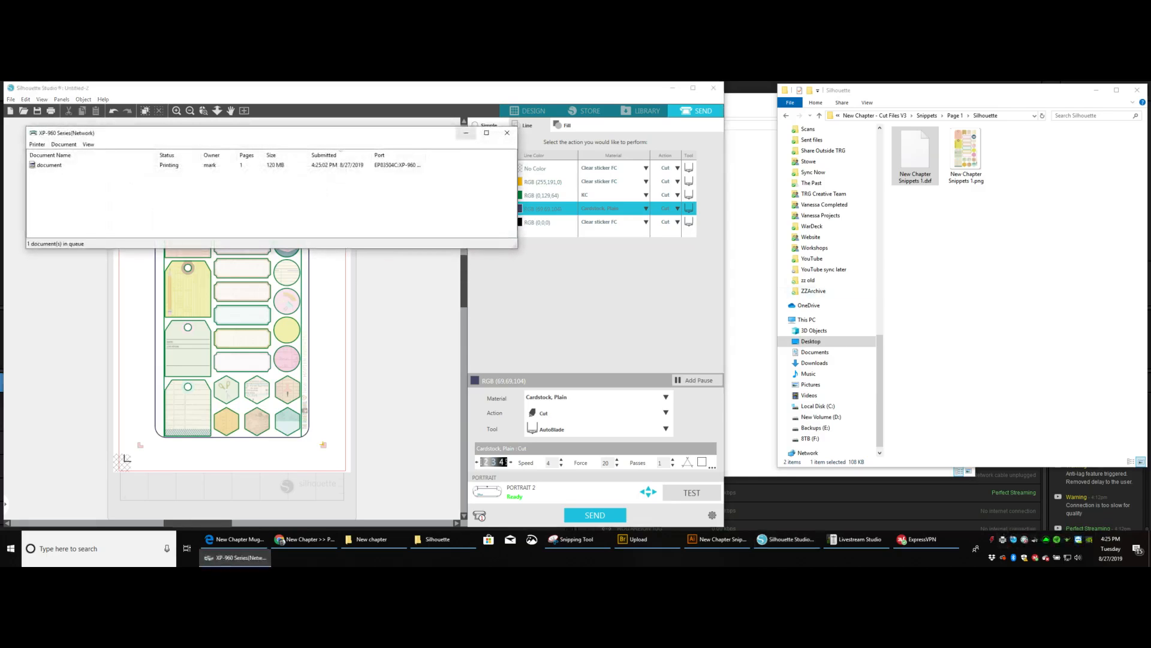
{"action": "left_click", "coordinate": [466, 132]}
Switch to the browser and look over the New Chapter bundle page, the order's downloads and the shop page.
{"action": "left_click", "coordinate": [304, 539]}
{"action": "scroll", "coordinate": [432, 329], "scroll_direction": "up", "scroll_amount": 10}
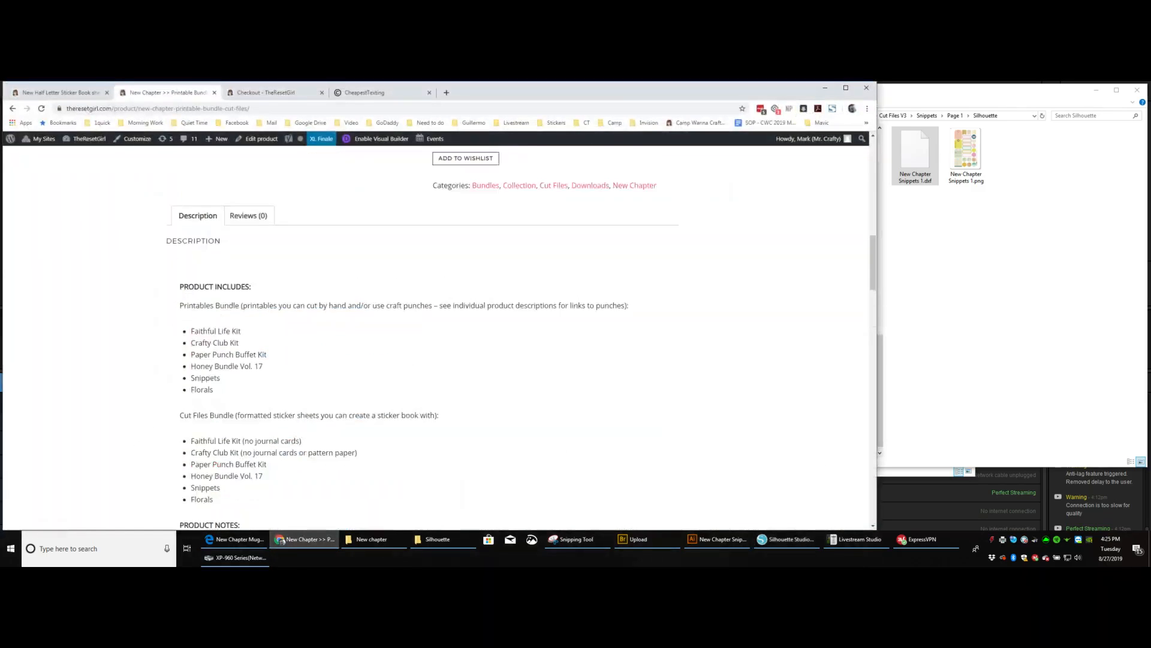
{"action": "scroll", "coordinate": [431, 330], "scroll_direction": "up", "scroll_amount": 5}
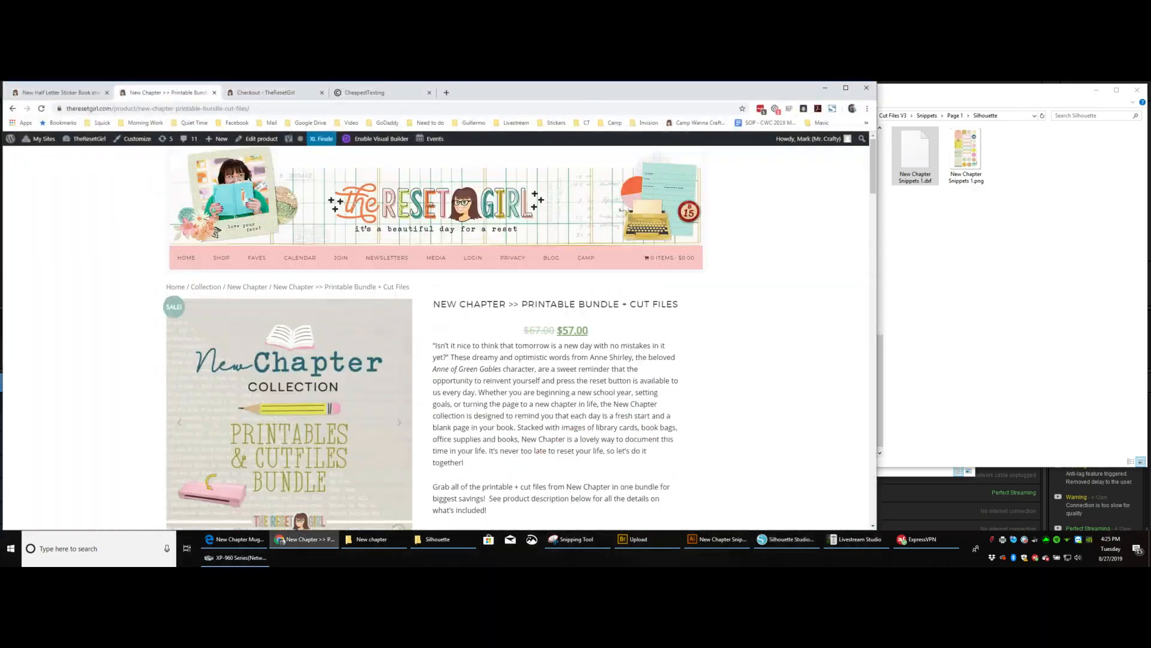
{"action": "left_click", "coordinate": [267, 92]}
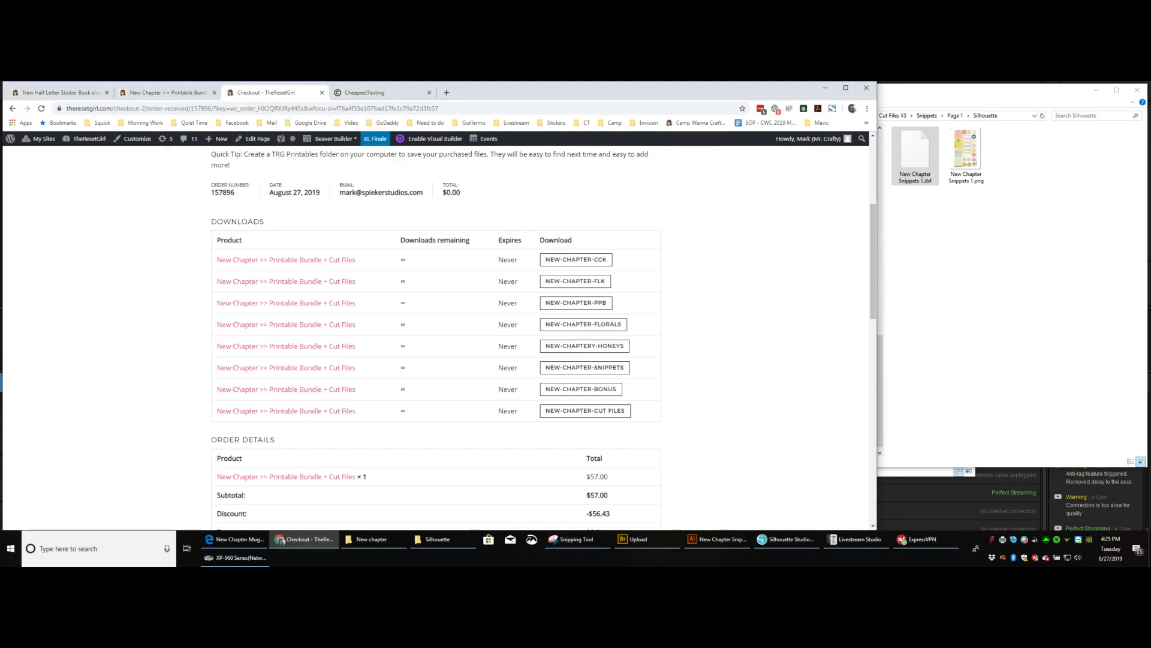
{"action": "left_click", "coordinate": [166, 92]}
{"action": "mouse_move", "coordinate": [222, 258]}
{"action": "left_click", "coordinate": [221, 281]}
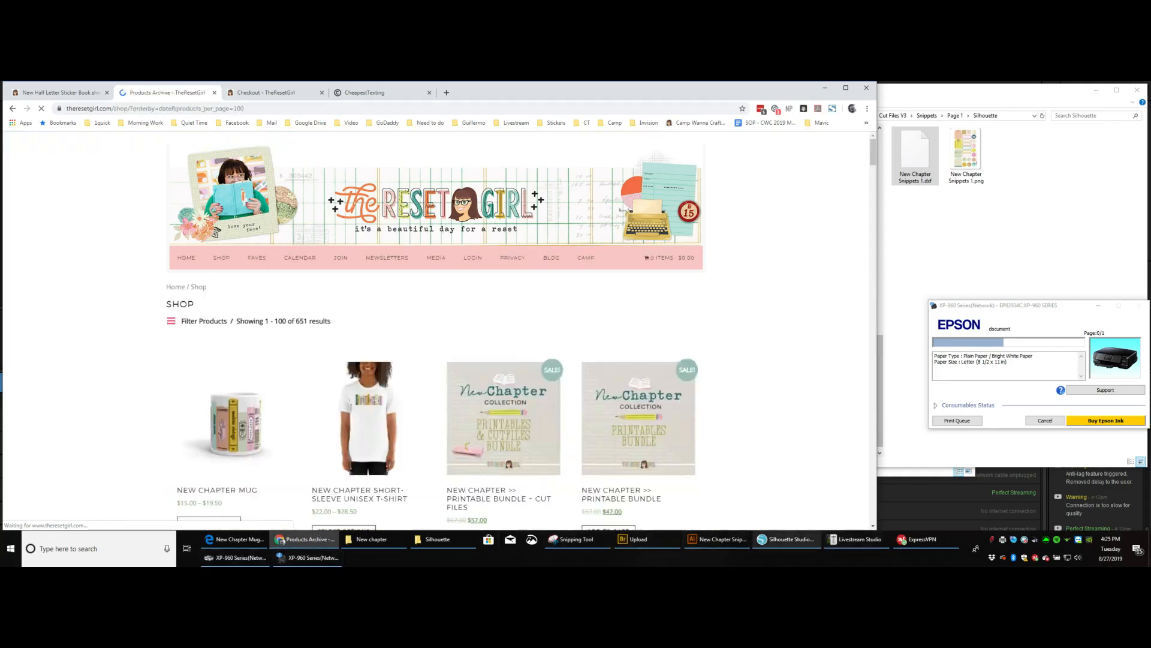
Switch back to Silhouette Studio and start saving the design to the hard drive, choosing the New chapter folder on the Desktop.
{"action": "left_click", "coordinate": [787, 539]}
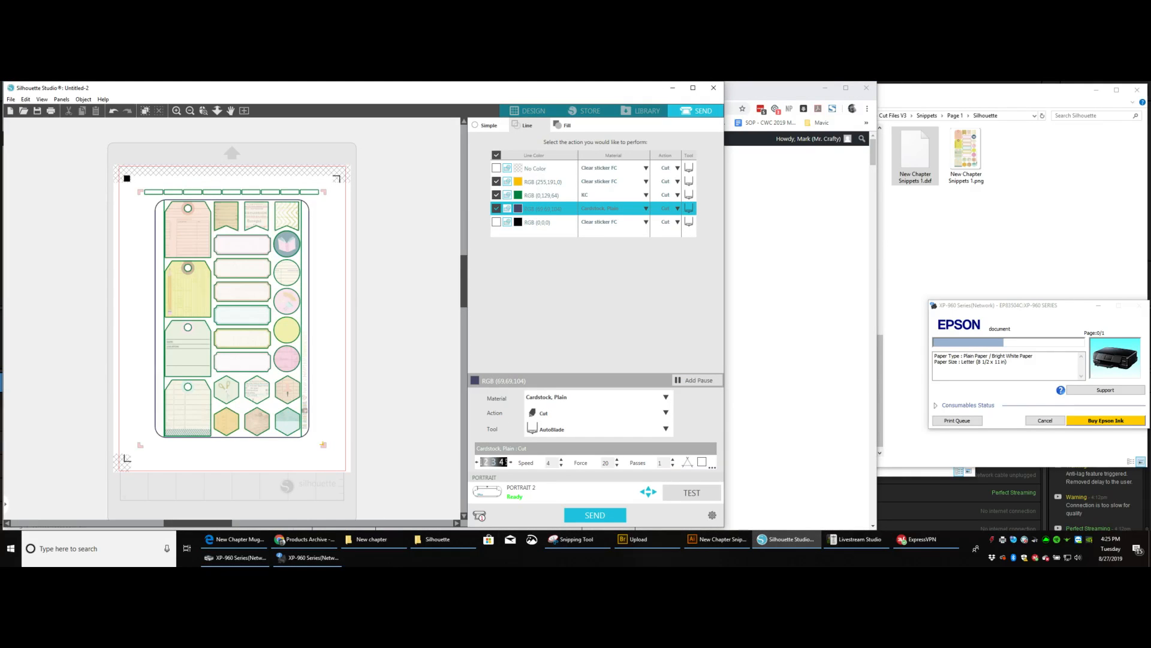
{"action": "left_click", "coordinate": [11, 99]}
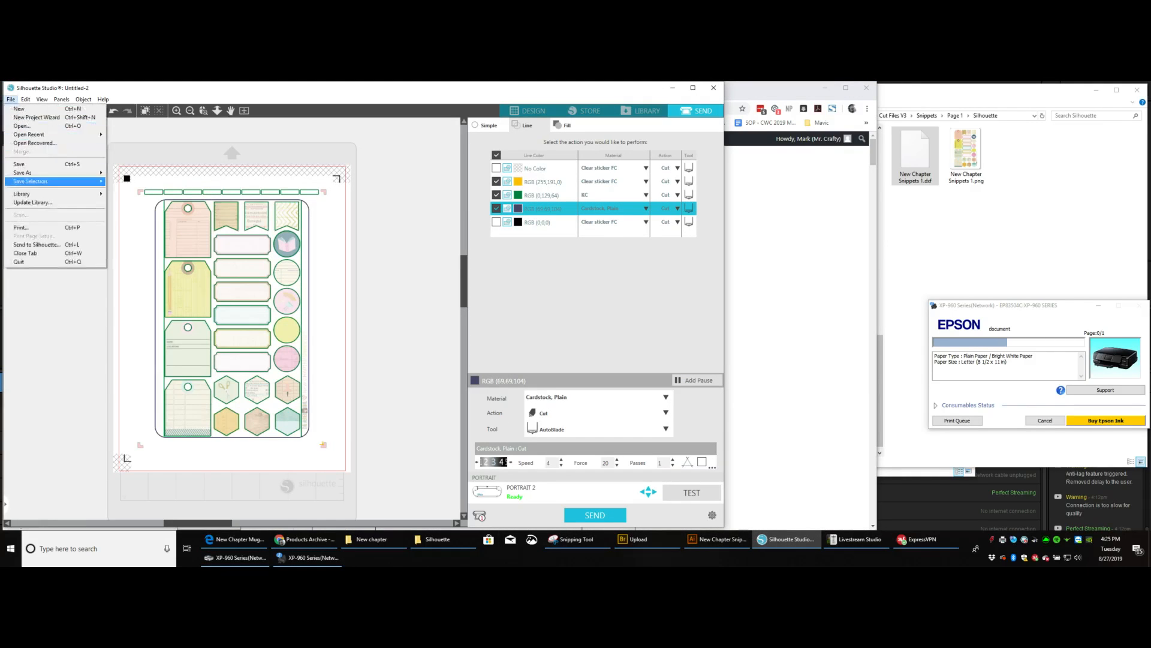
{"action": "mouse_move", "coordinate": [24, 172]}
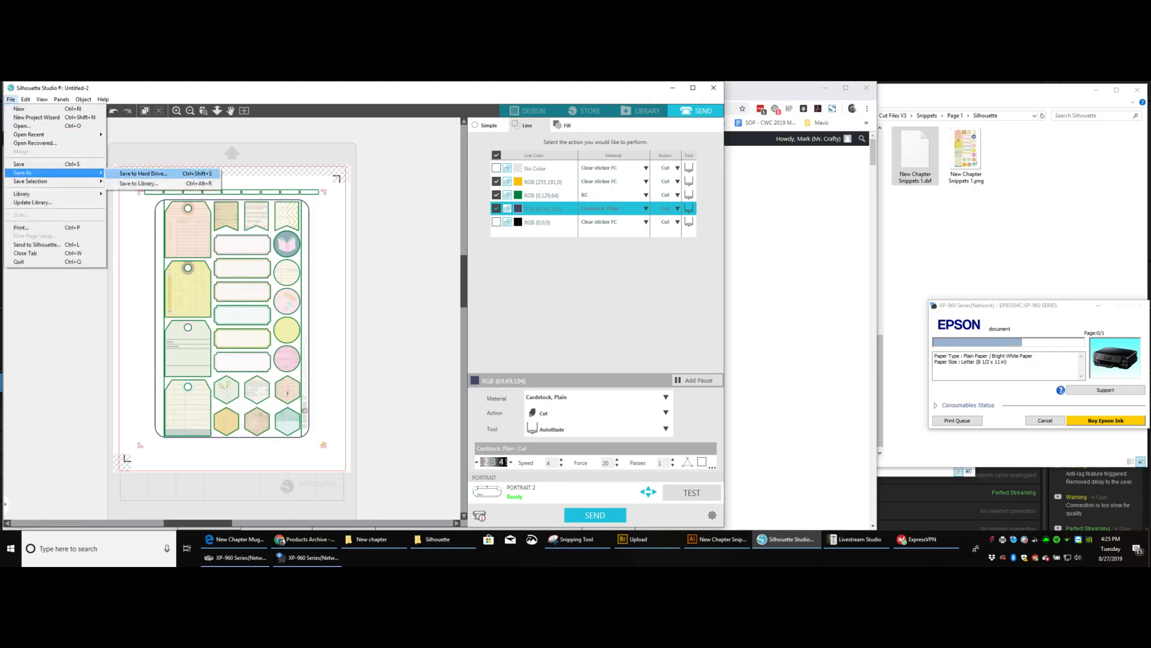
{"action": "left_click", "coordinate": [144, 173]}
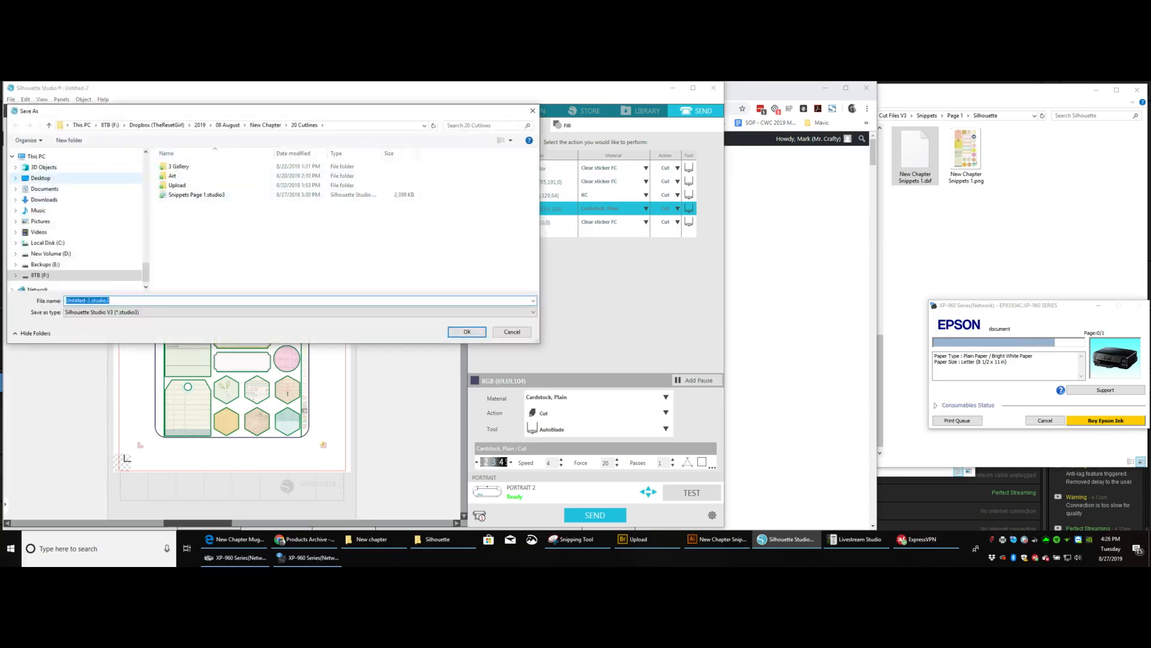
{"action": "left_click", "coordinate": [41, 178]}
{"action": "left_click", "coordinate": [50, 189]}
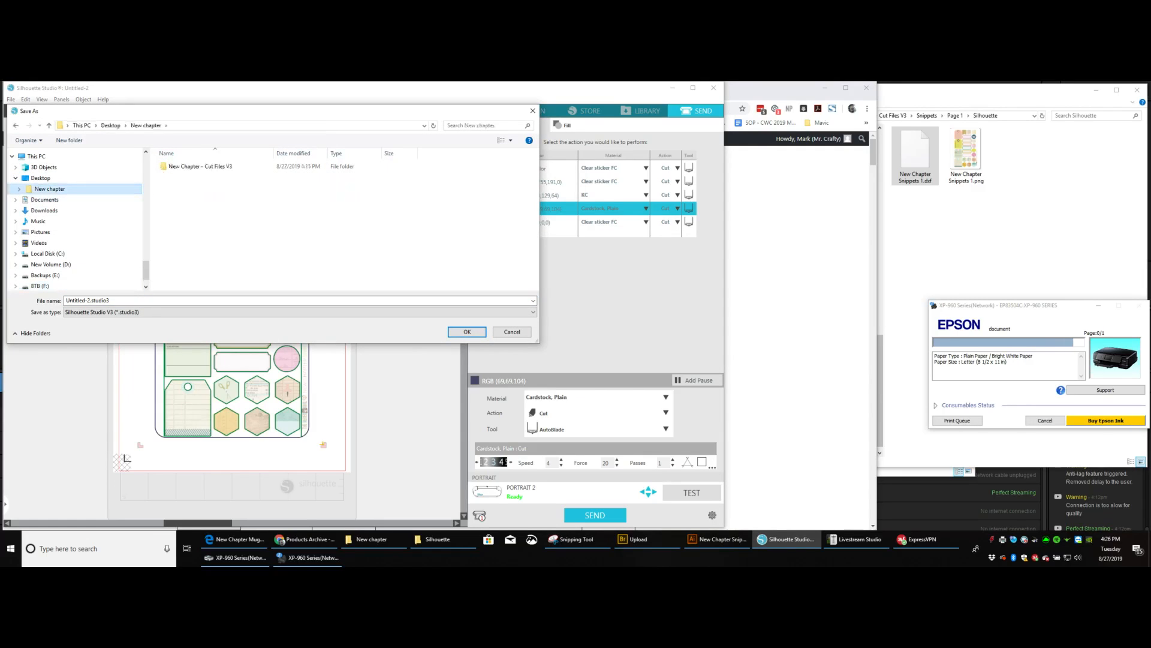
Replace the default file name with New Chapter.
{"action": "left_click", "coordinate": [156, 300]}
{"action": "type", "text": "New Chapt"}
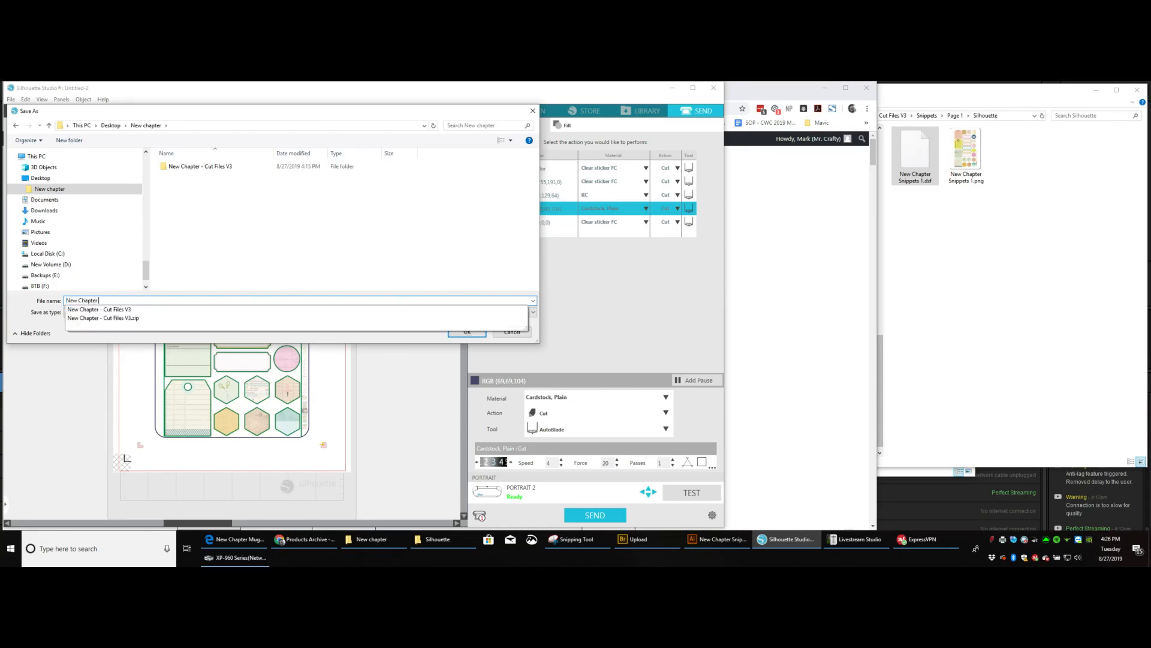
{"action": "type", "text": "er"}
Move the save dialog aside, then bring up the Snipping Tool and enlarge it to read the captured list of cut files.
{"action": "left_click_drag", "start_coordinate": [270, 111], "coordinate": [382, 213]}
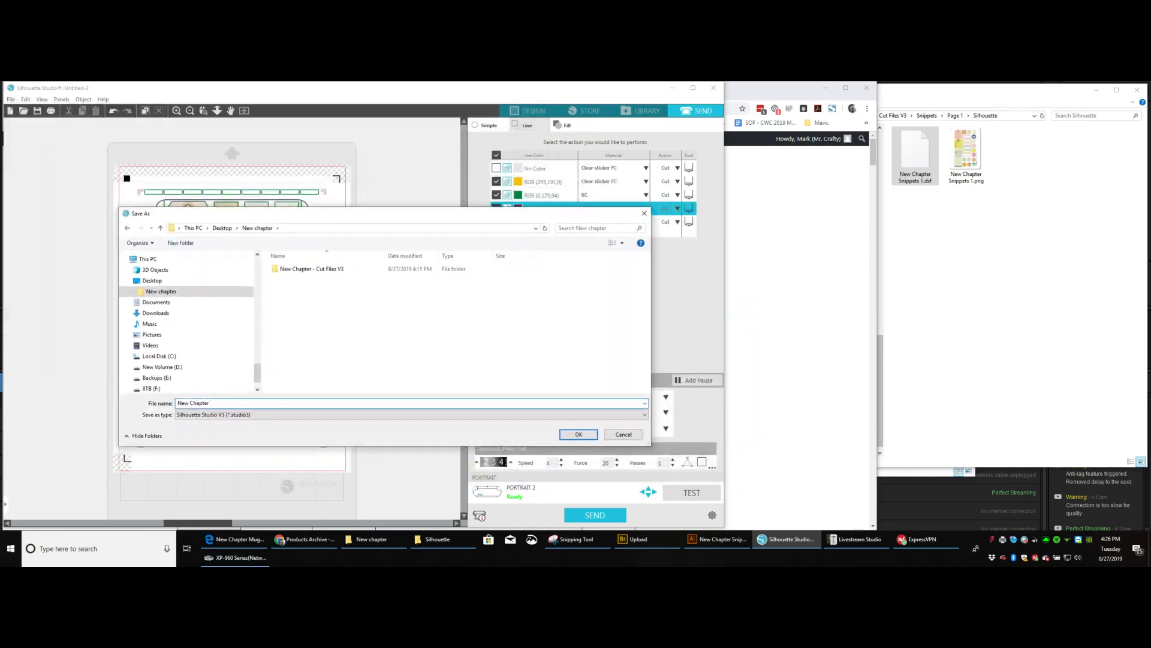
{"action": "left_click", "coordinate": [571, 539]}
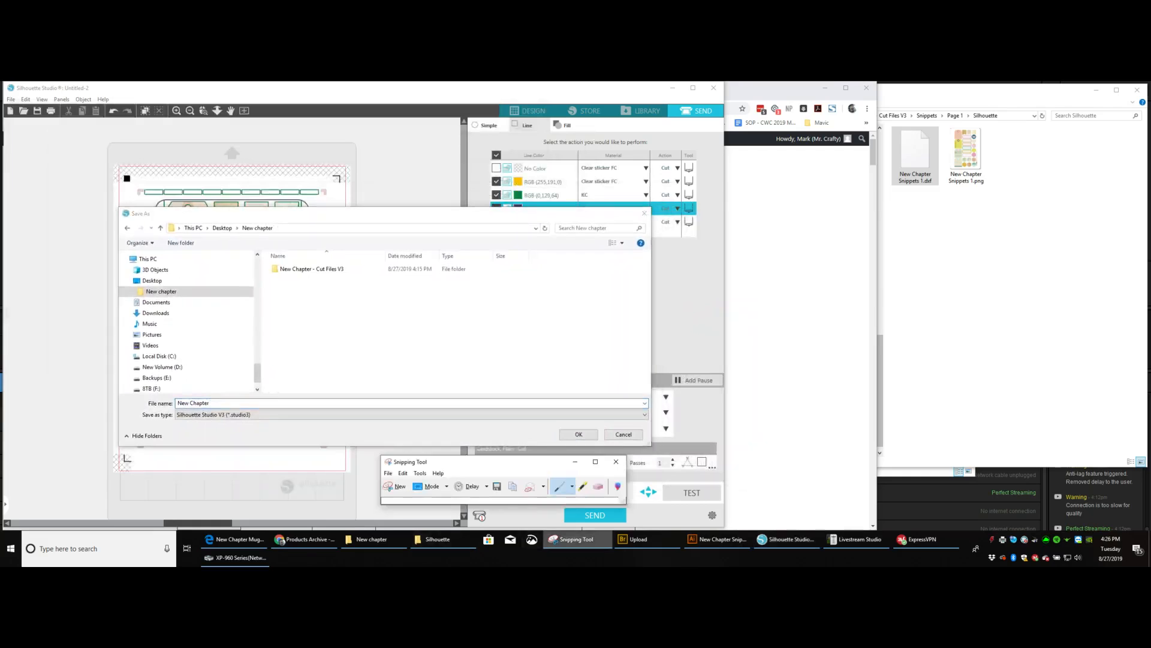
{"action": "left_click_drag", "start_coordinate": [432, 462], "coordinate": [666, 159]}
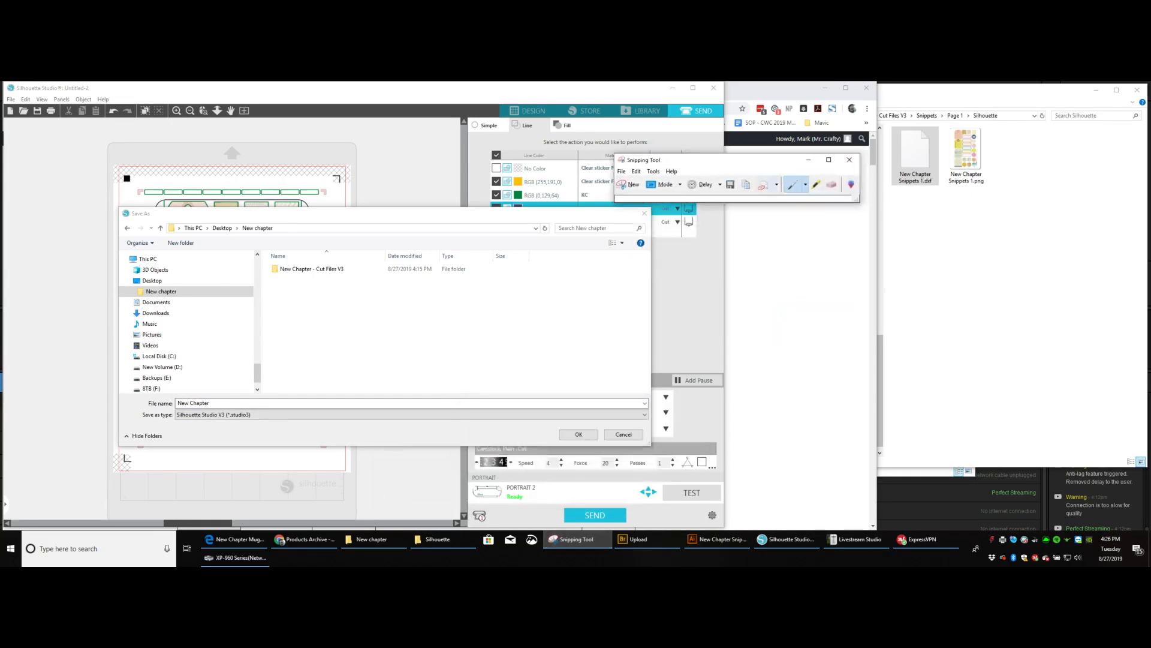
{"action": "left_click_drag", "start_coordinate": [738, 202], "coordinate": [738, 342]}
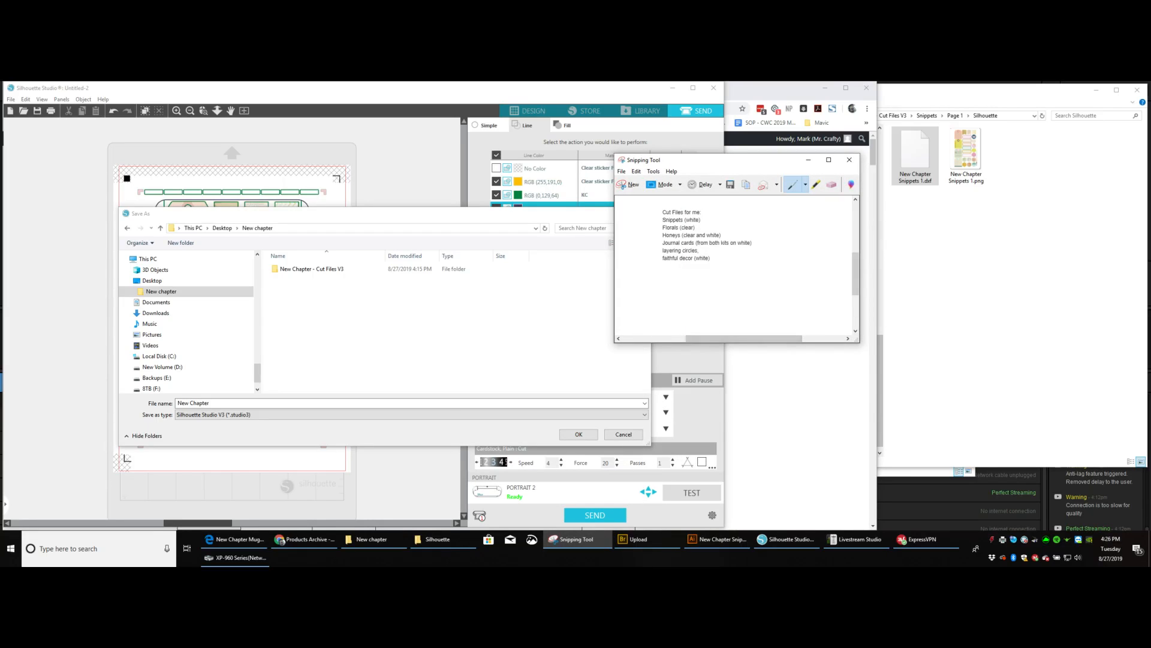
Complete the file name as New Chapter Snippets Pg 1 and save the design.
{"action": "left_click", "coordinate": [384, 360]}
{"action": "left_click", "coordinate": [240, 403]}
{"action": "left_click", "coordinate": [239, 403]}
{"action": "type", "text": "Snippets Pg 1"}
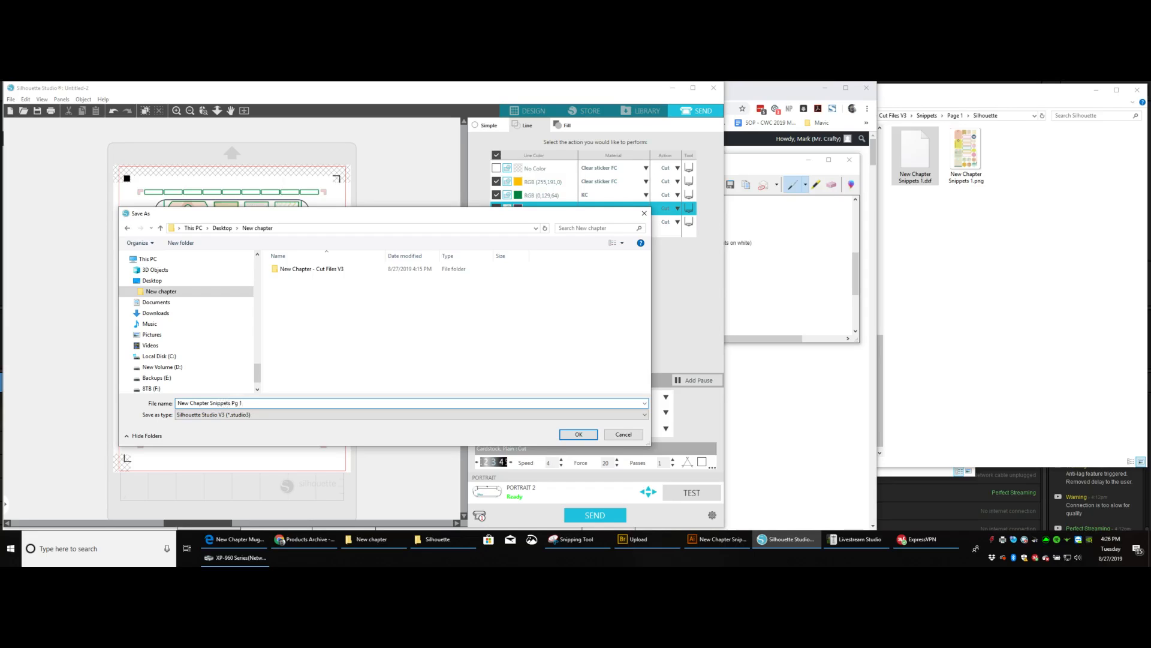
{"action": "key", "text": "Return"}
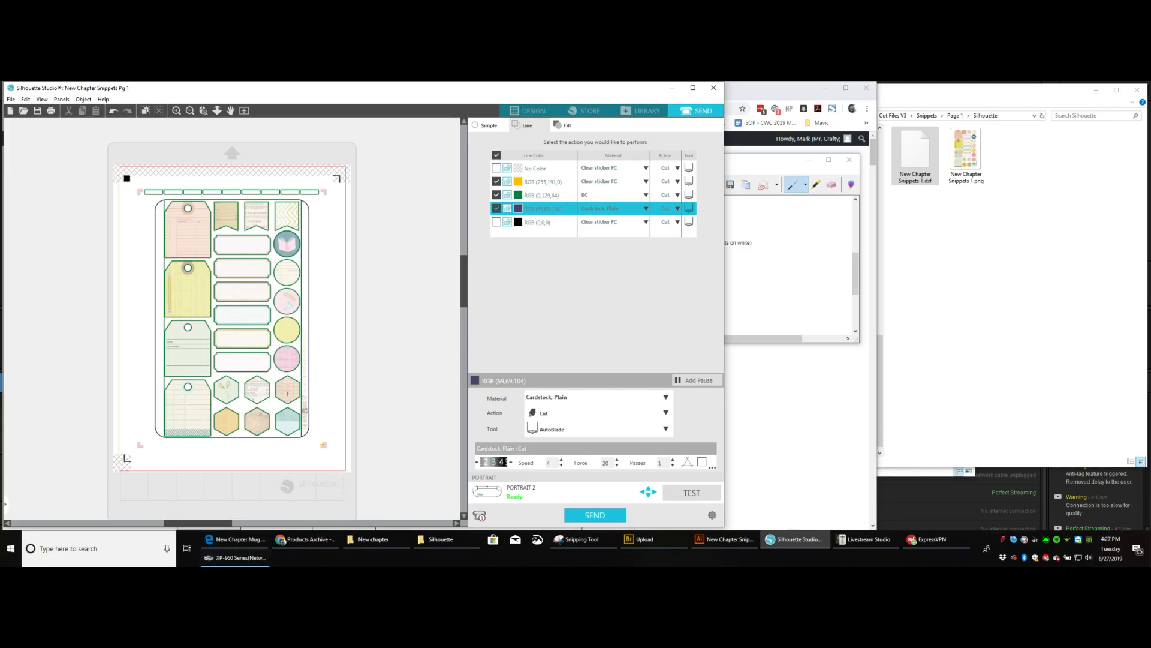
Switch to Livestream Studio.
{"action": "left_click", "coordinate": [868, 539]}
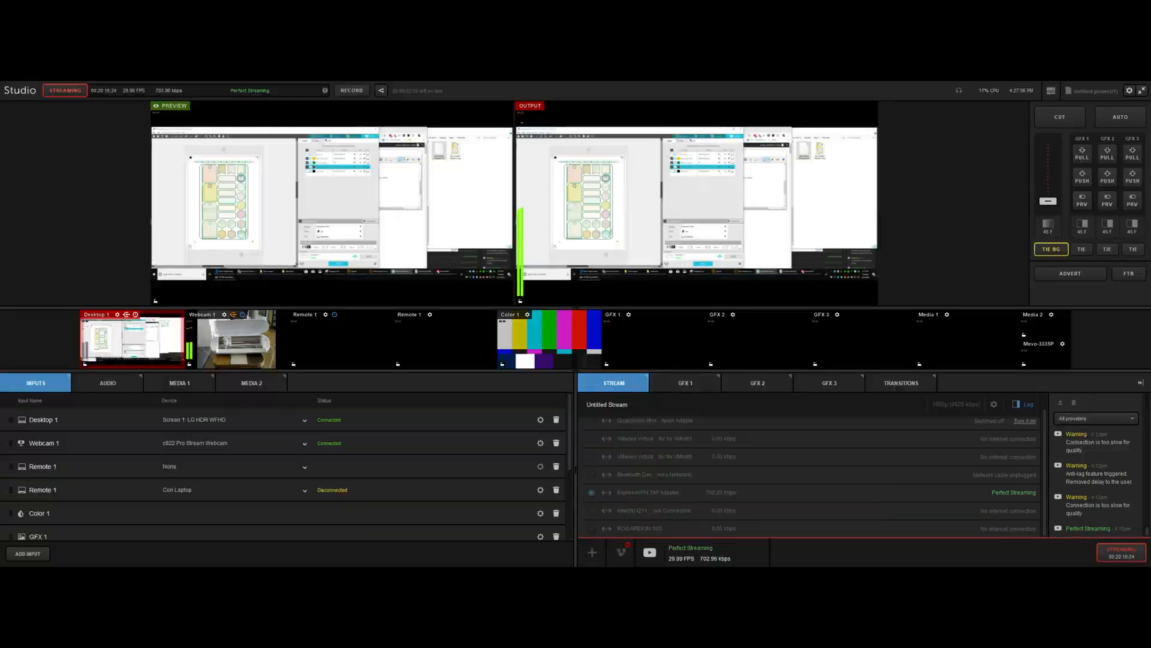